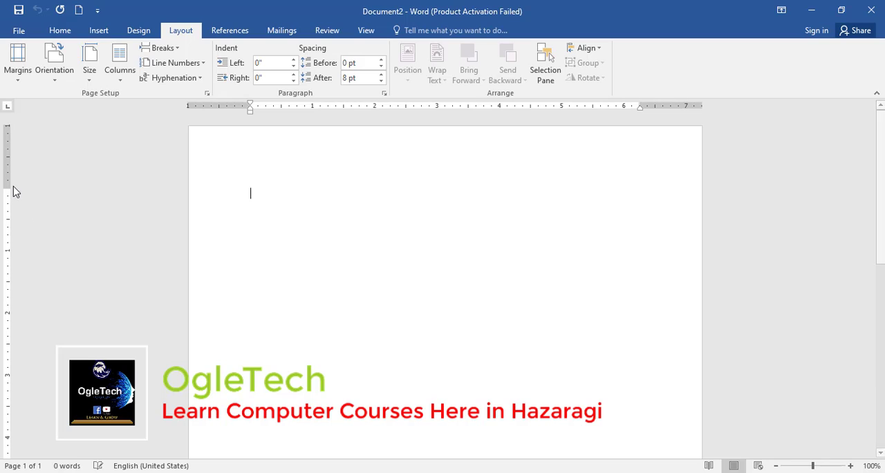
Step: Examine the top, left, right and bottom margin boundaries of the blank page on both rulers
{"action": "left_click_drag", "start_coordinate": [4, 187], "coordinate": [4, 187]}
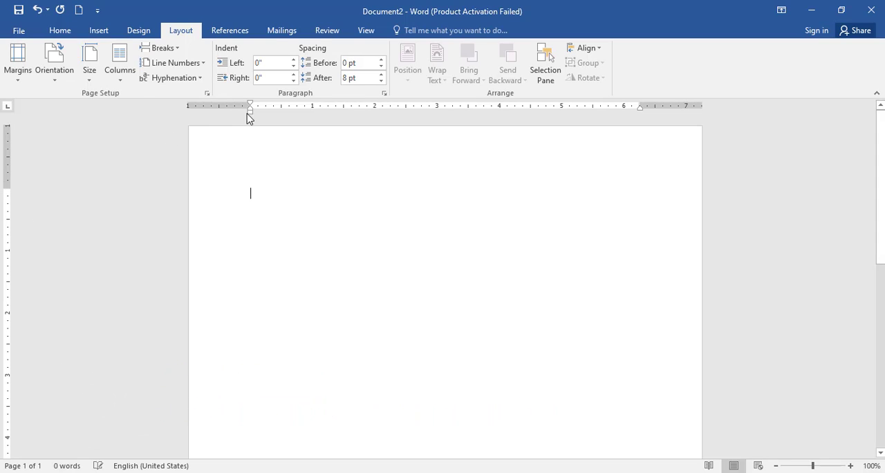
{"action": "left_click_drag", "start_coordinate": [251, 108], "coordinate": [251, 108]}
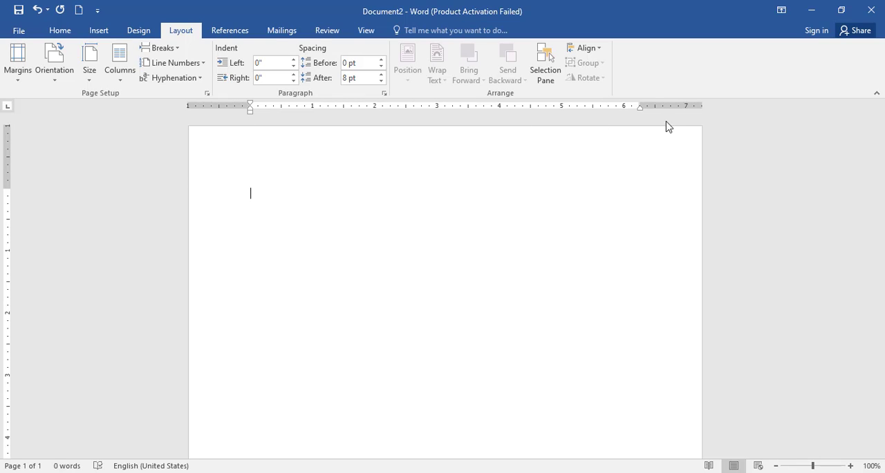
{"action": "left_click", "coordinate": [637, 106]}
{"action": "scroll", "coordinate": [191, 253], "scroll_direction": "down", "scroll_amount": 10}
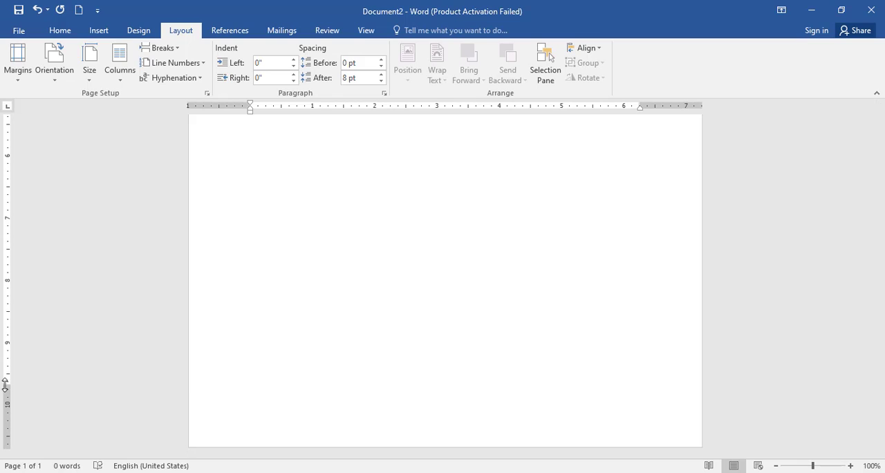
{"action": "left_click_drag", "start_coordinate": [4, 385], "coordinate": [5, 385]}
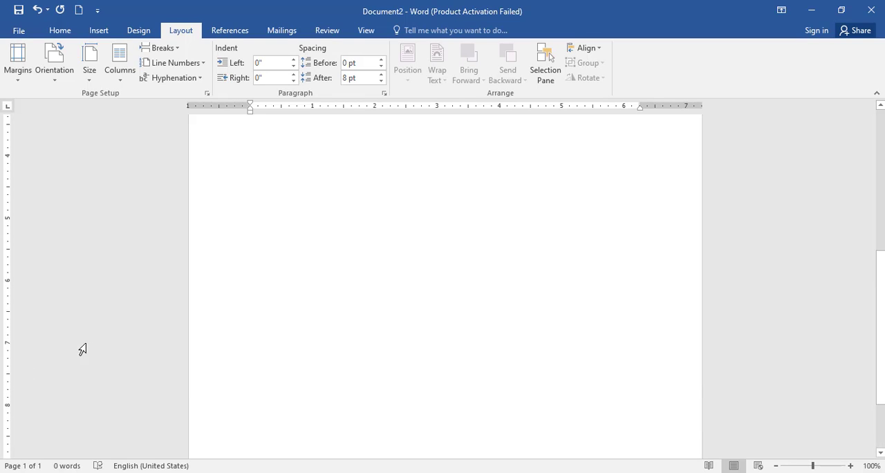
Step: Enter the text OgleTech on the first line of the document
{"action": "scroll", "coordinate": [343, 306], "scroll_direction": "up", "scroll_amount": 10}
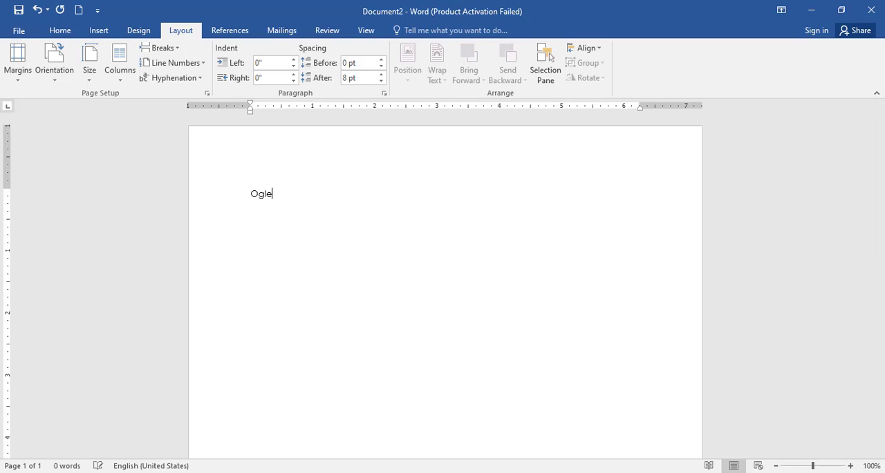
{"action": "type", "text": "t"}
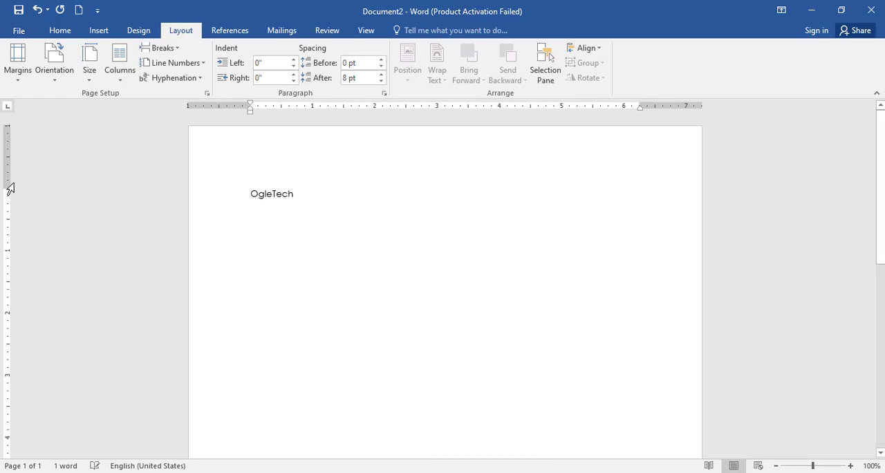
Step: Reduce the top, left and right page margins by hand on the rulers to about half an inch each
{"action": "left_click_drag", "start_coordinate": [8, 188], "coordinate": [7, 189]}
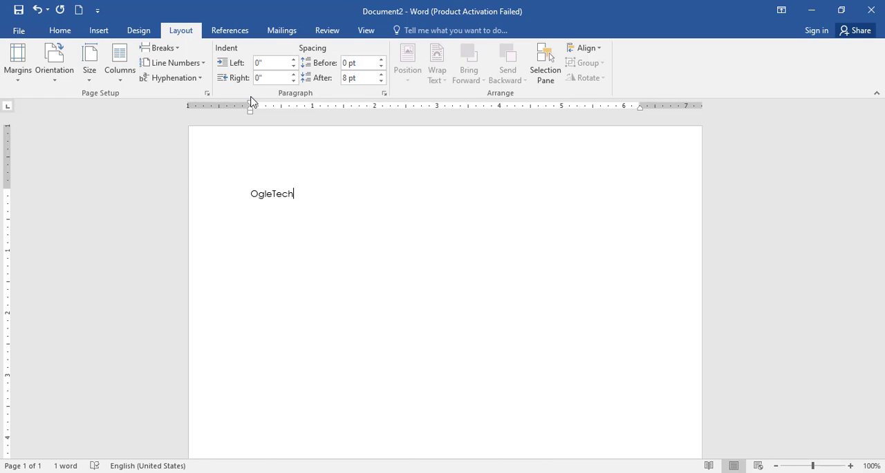
{"action": "left_click_drag", "start_coordinate": [252, 109], "coordinate": [246, 105]}
{"action": "mouse_move", "coordinate": [8, 189]}
{"action": "left_mouse_down"}
{"action": "mouse_move", "coordinate": [8, 139]}
{"action": "mouse_move", "coordinate": [6, 201]}
{"action": "mouse_move", "coordinate": [9, 152]}
{"action": "left_mouse_up"}
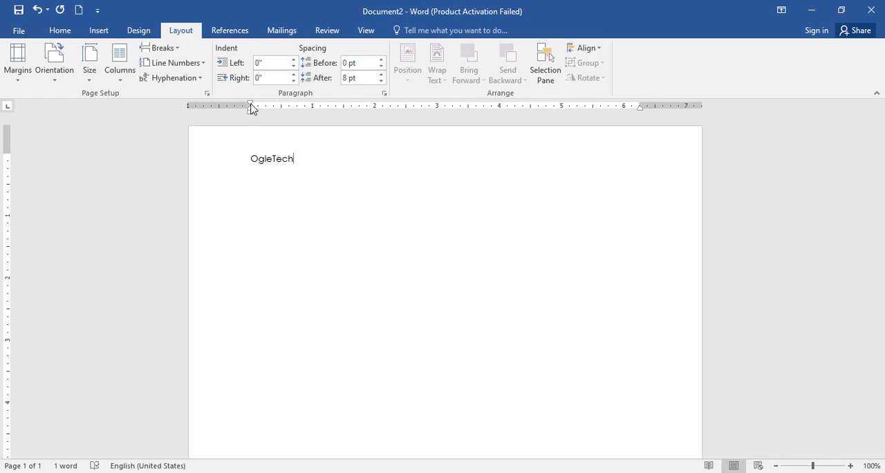
{"action": "left_click_drag", "start_coordinate": [252, 108], "coordinate": [224, 108]}
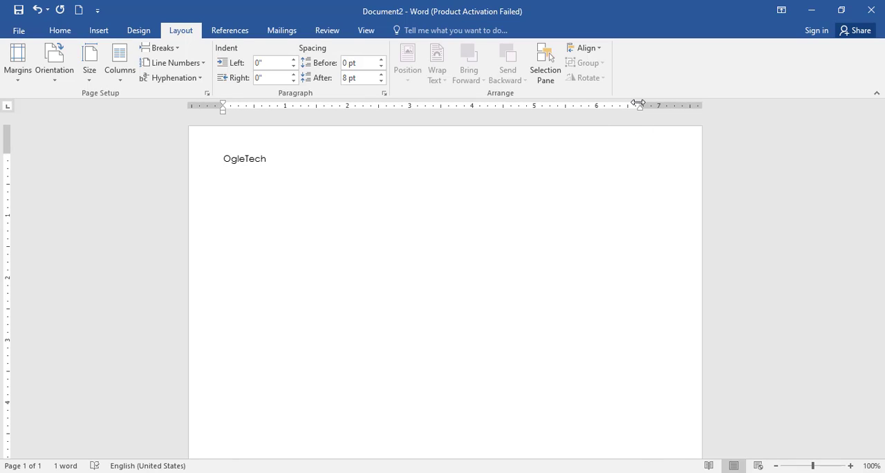
{"action": "left_click_drag", "start_coordinate": [637, 103], "coordinate": [673, 105]}
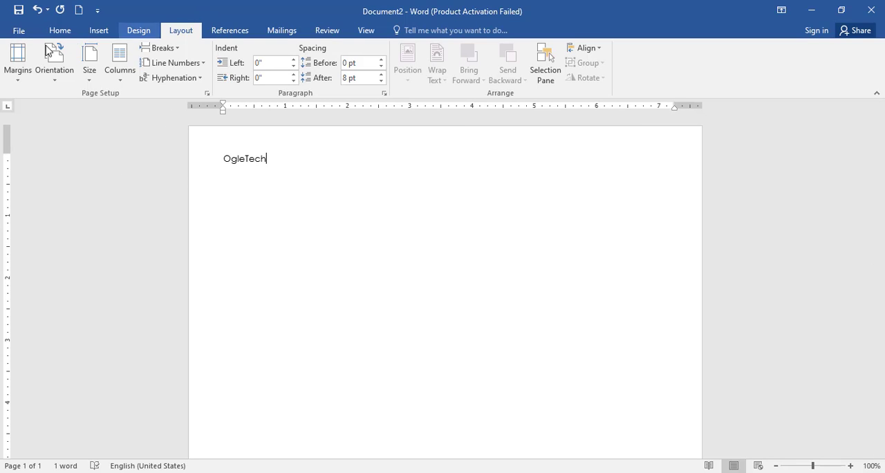
Step: Apply the Normal, Narrow, Moderate, Wide and Mirrored margin presets to the page one after another
{"action": "left_click", "coordinate": [18, 63]}
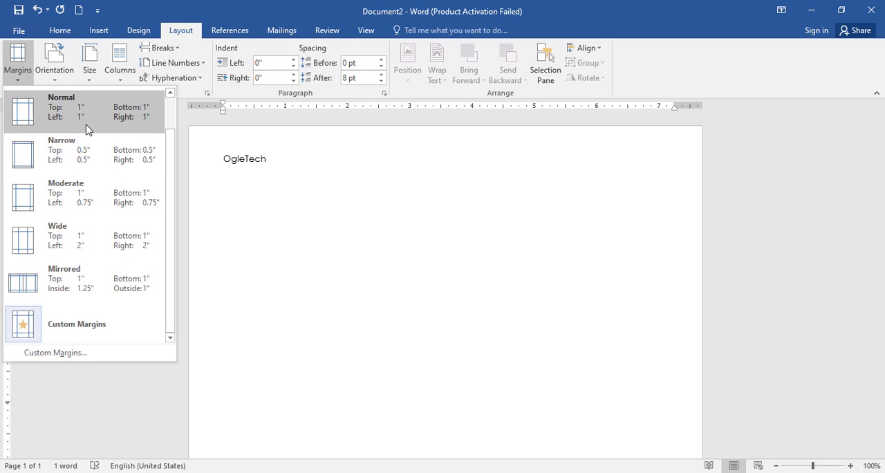
{"action": "left_click", "coordinate": [87, 128]}
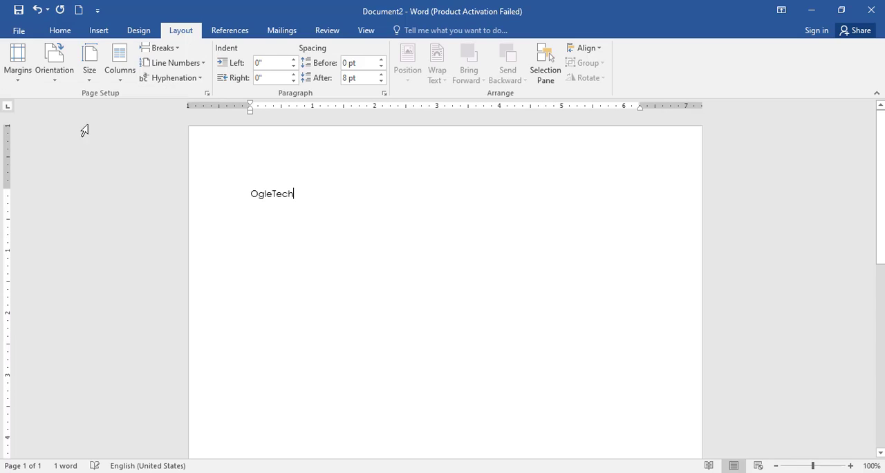
{"action": "left_click", "coordinate": [24, 78]}
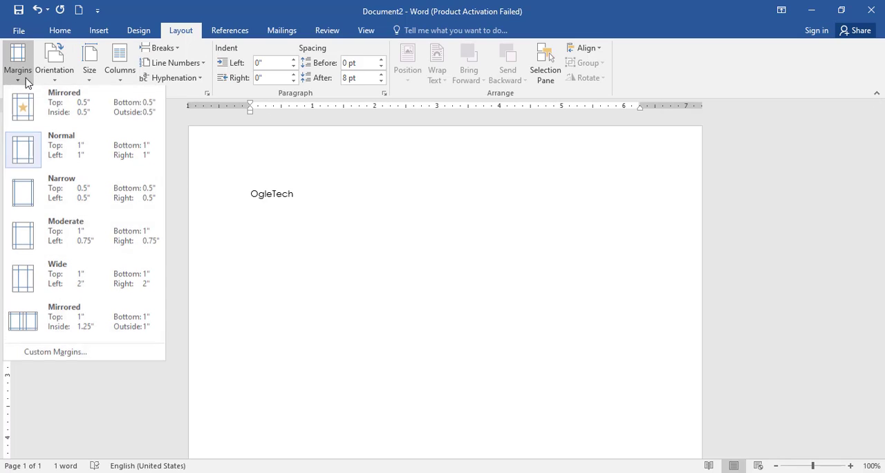
{"action": "left_click", "coordinate": [86, 192]}
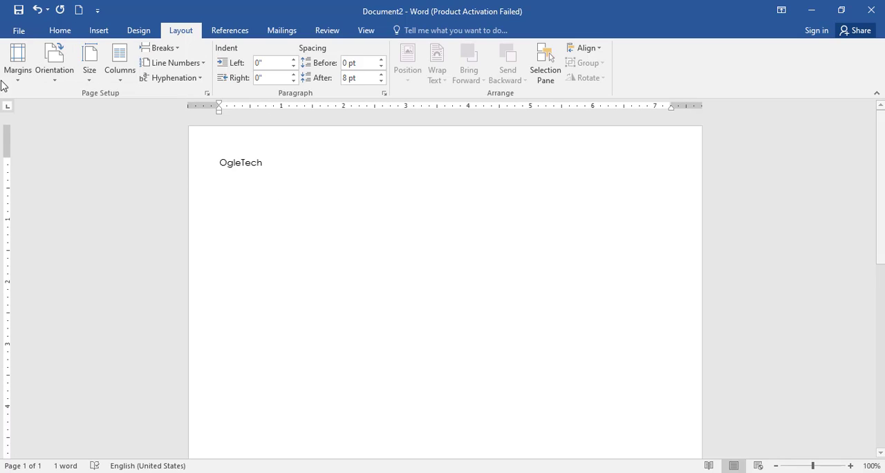
{"action": "left_click", "coordinate": [18, 66]}
{"action": "left_click", "coordinate": [59, 244]}
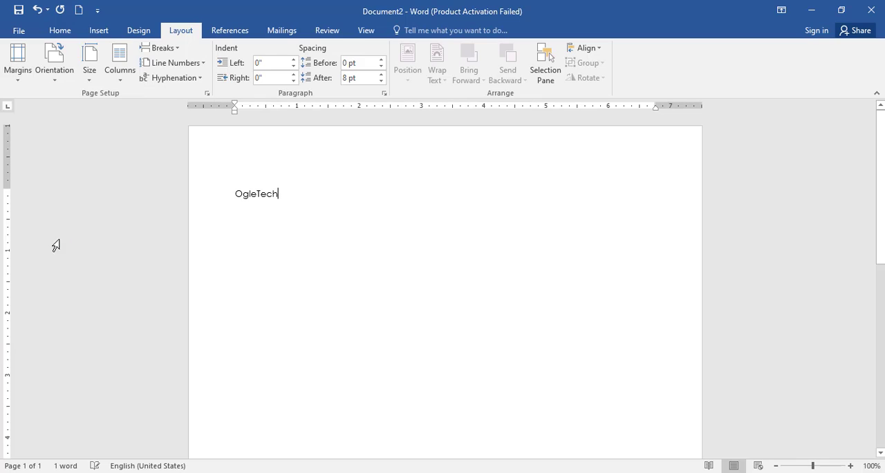
{"action": "left_click", "coordinate": [15, 75]}
{"action": "left_click", "coordinate": [77, 283]}
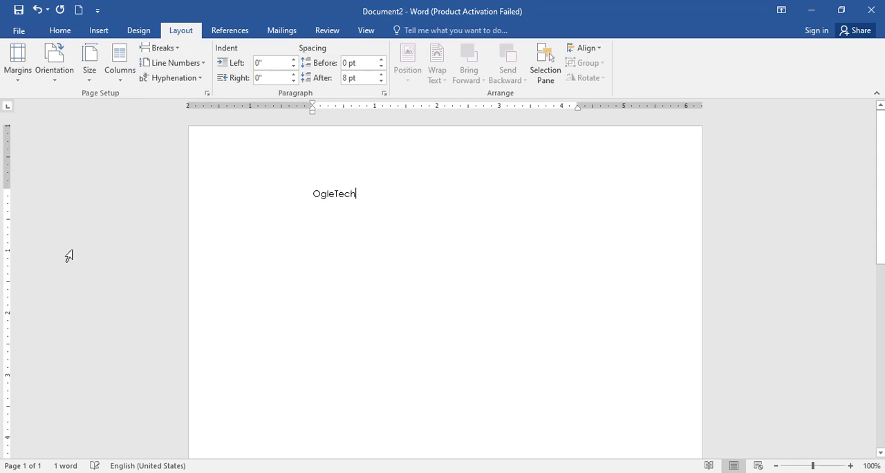
{"action": "left_click", "coordinate": [19, 76]}
{"action": "left_click", "coordinate": [40, 315]}
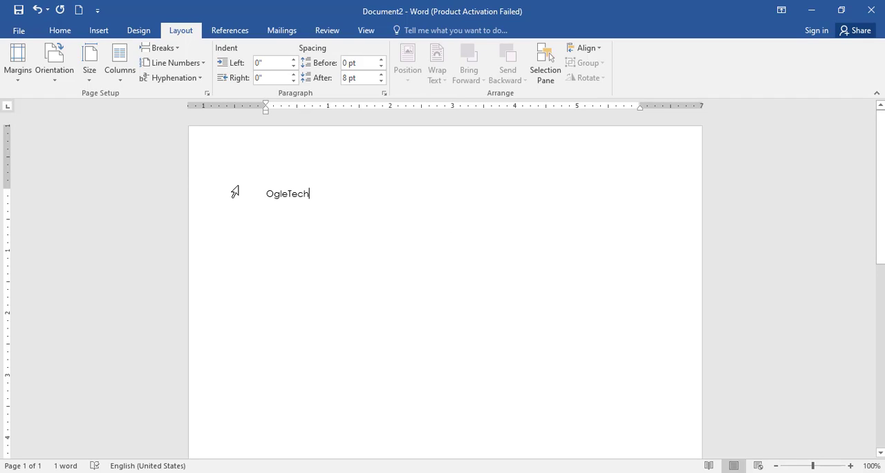
Step: Set custom top, bottom, inside and outside margins of 0.5 inch for the whole document
{"action": "left_click", "coordinate": [27, 71]}
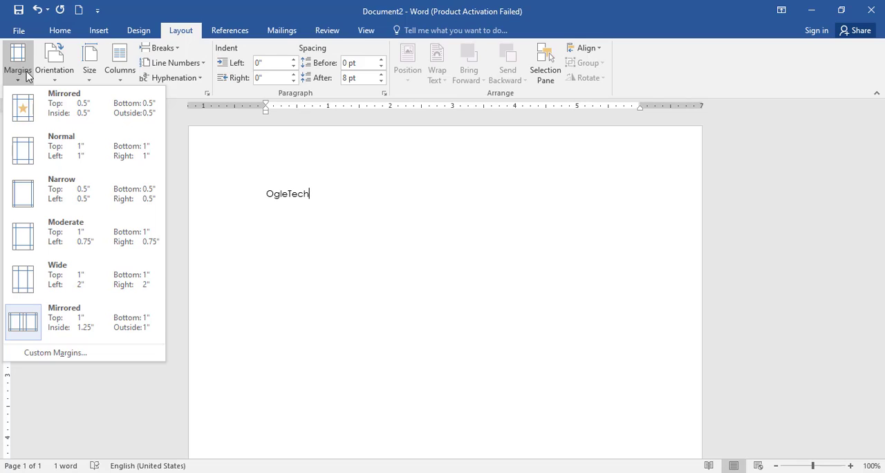
{"action": "left_click", "coordinate": [64, 354]}
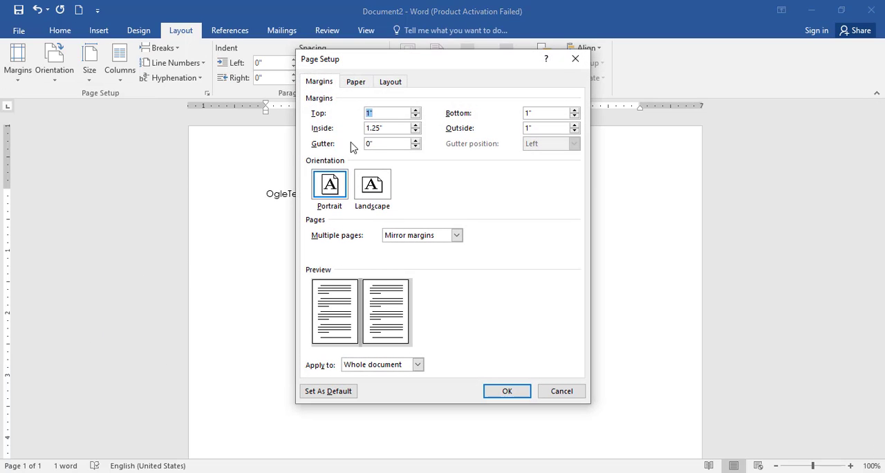
{"action": "left_click", "coordinate": [389, 111]}
{"action": "left_click_drag", "start_coordinate": [405, 127], "coordinate": [345, 134]}
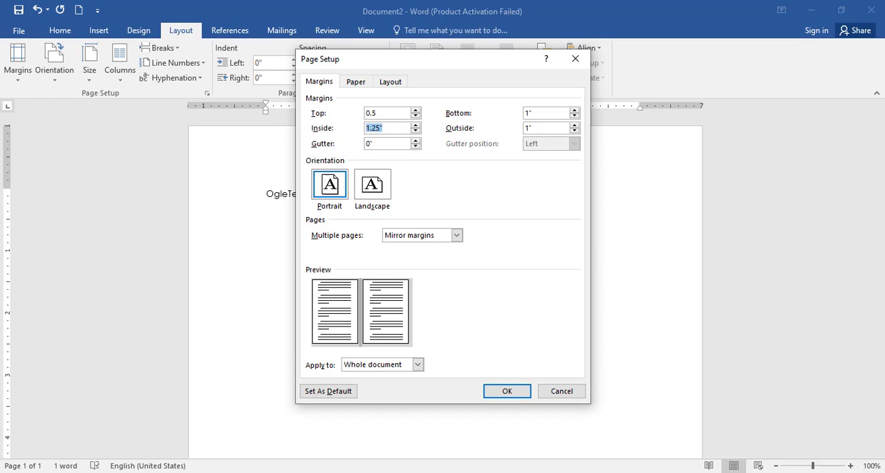
{"action": "type", "text": "0.5"}
{"action": "left_click", "coordinate": [547, 112]}
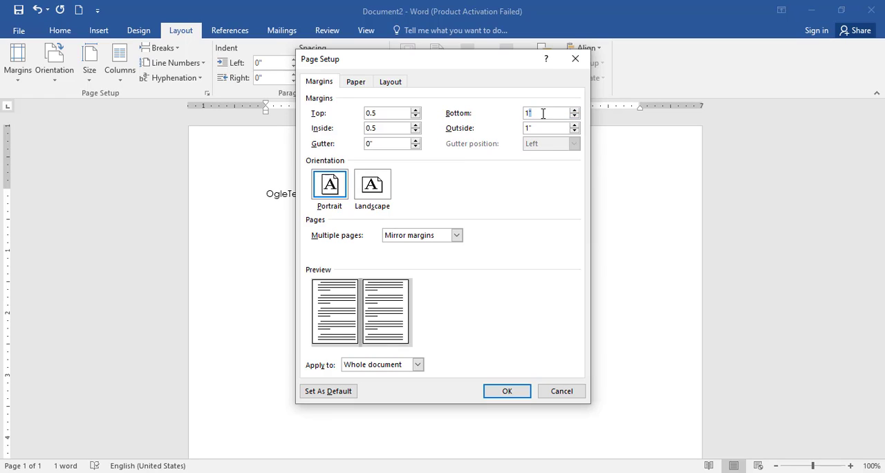
{"action": "key", "text": "BackSpace"}
{"action": "key", "text": "BackSpace"}
{"action": "type", "text": "0.5"}
{"action": "double_click", "coordinate": [544, 128]}
{"action": "type", "text": "0.5"}
{"action": "left_click", "coordinate": [505, 391]}
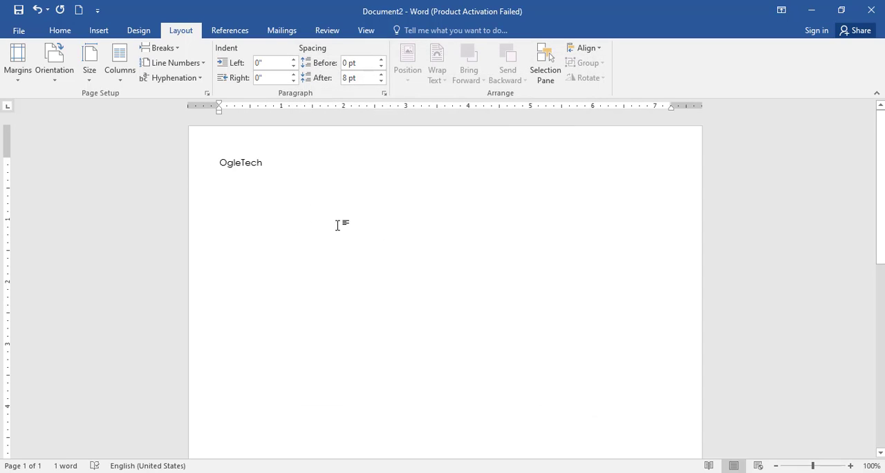
Step: Switch the page orientation to Landscape and return it to Portrait
{"action": "left_click", "coordinate": [67, 75]}
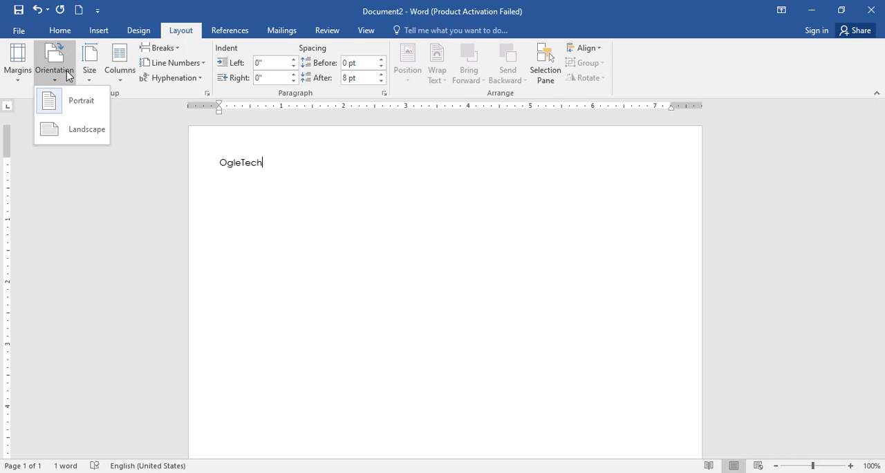
{"action": "left_click", "coordinate": [88, 131]}
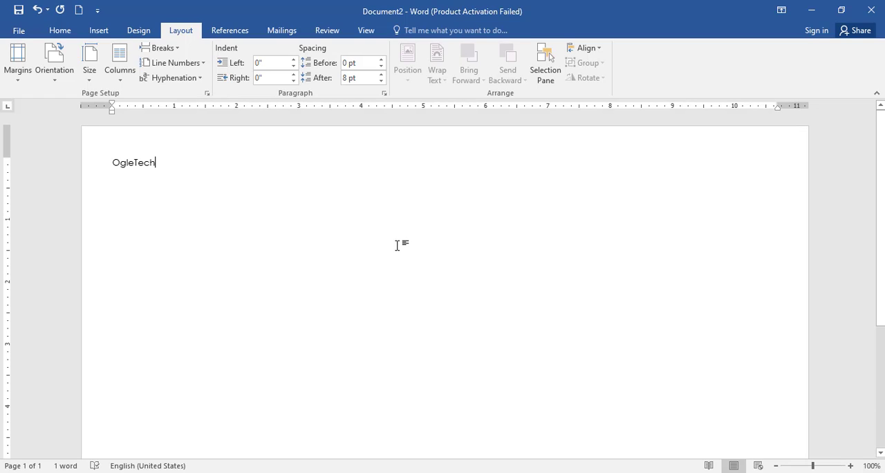
{"action": "left_click", "coordinate": [63, 76]}
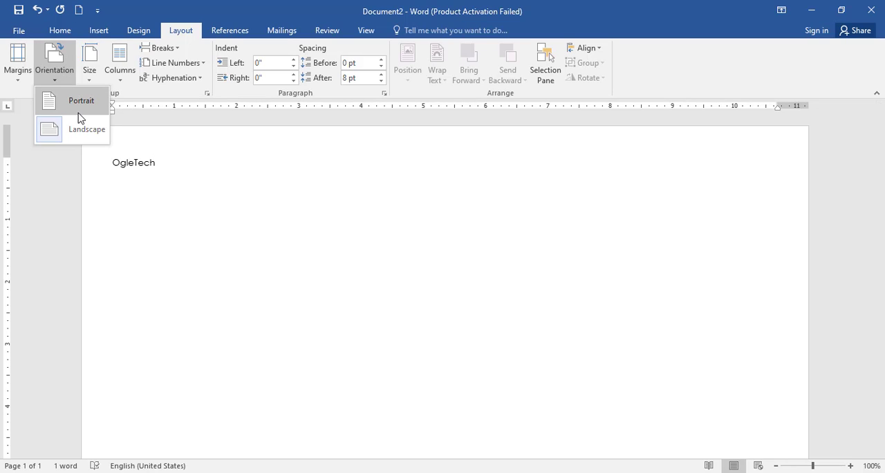
{"action": "left_click", "coordinate": [80, 111]}
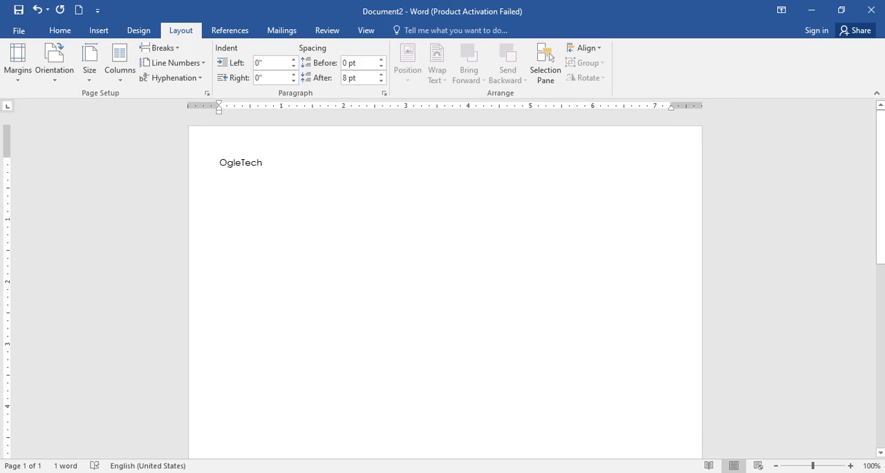
Step: Compare Landscape and Portrait orientation with the whole page in view, ending with Portrait at 100% zoom
{"action": "left_click_drag", "start_coordinate": [814, 468], "coordinate": [795, 469]}
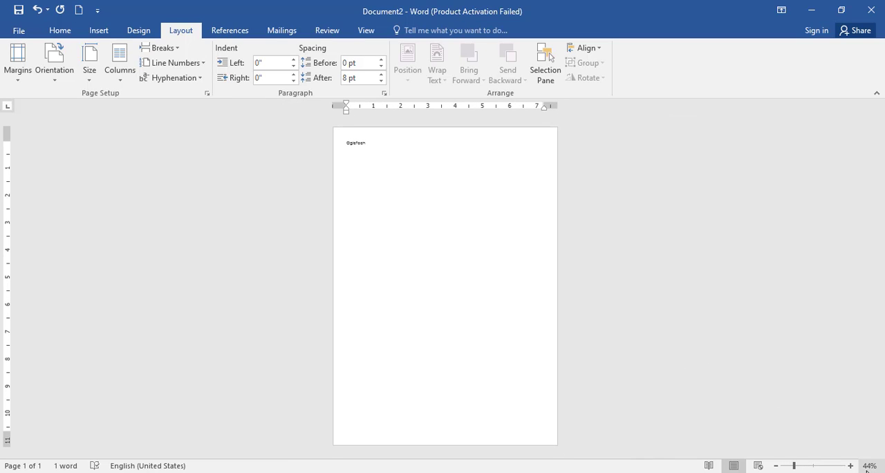
{"action": "left_click", "coordinate": [68, 75]}
{"action": "left_click", "coordinate": [83, 135]}
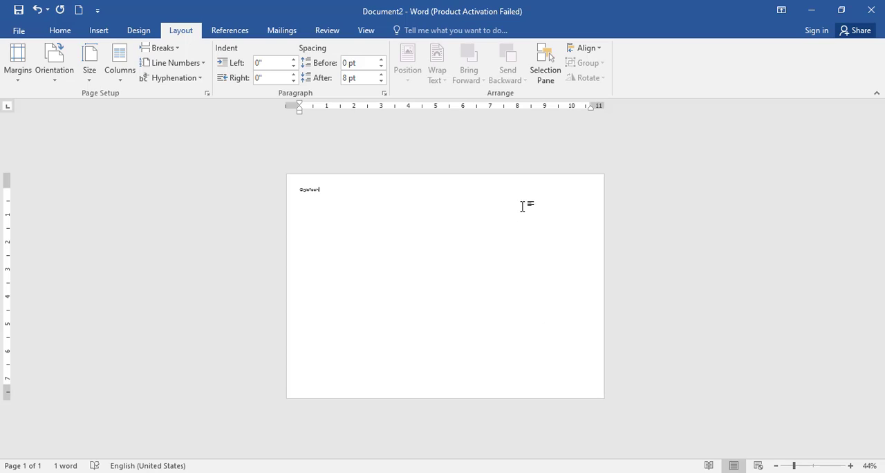
{"action": "left_click", "coordinate": [47, 74]}
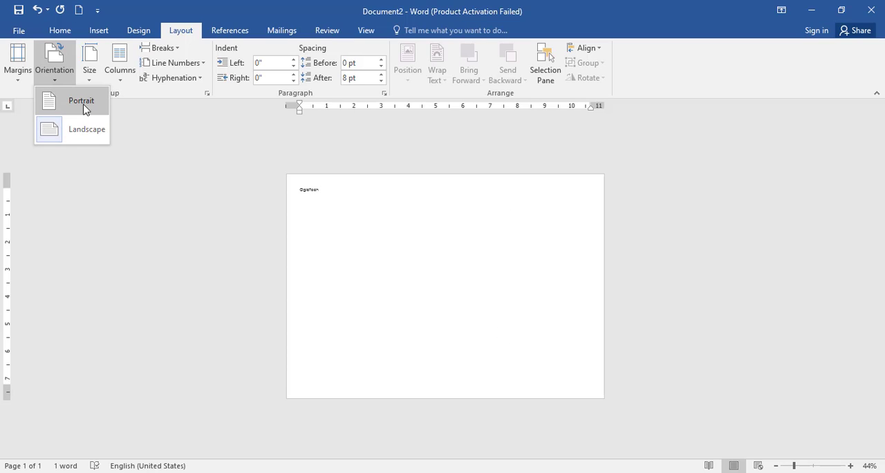
{"action": "left_click", "coordinate": [82, 104]}
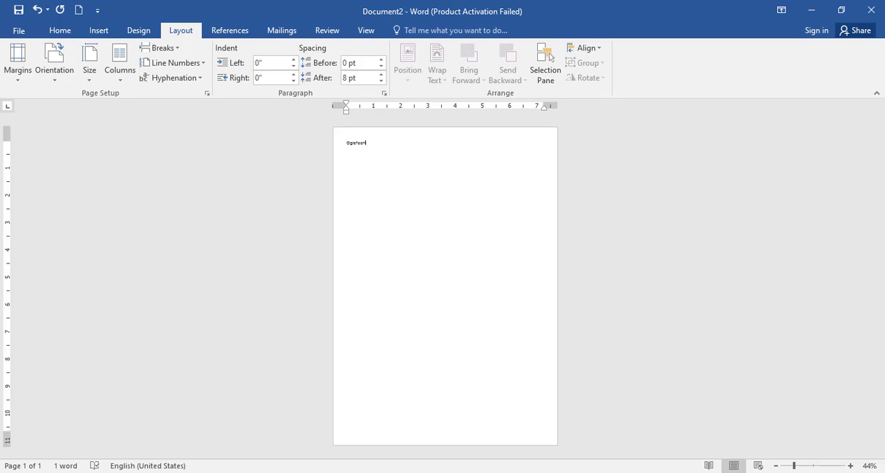
{"action": "left_click", "coordinate": [816, 468]}
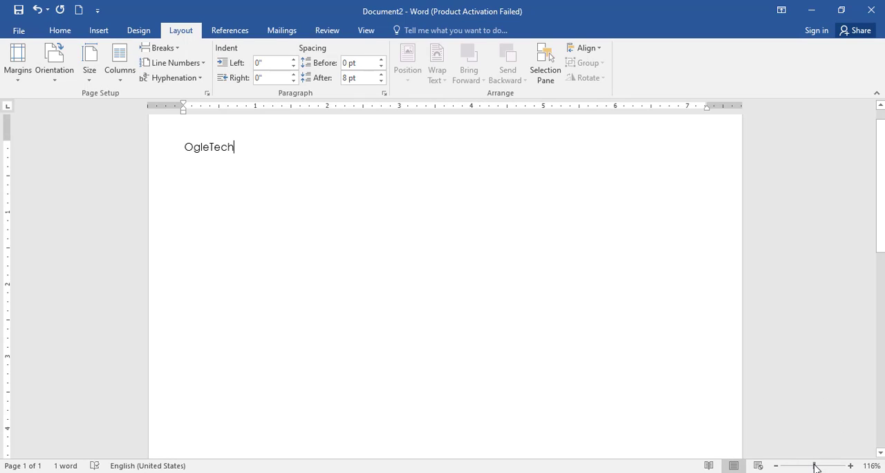
{"action": "left_click_drag", "start_coordinate": [817, 468], "coordinate": [814, 468]}
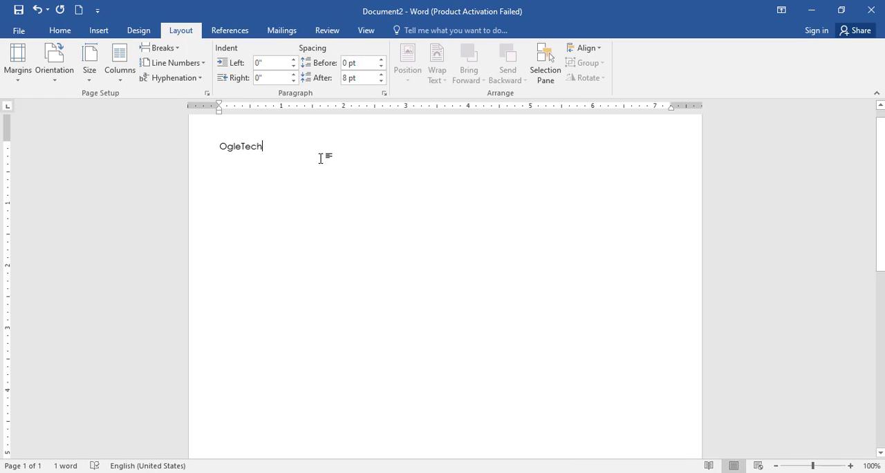
Step: Look through the available paper sizes and set the page to Letter, 8.5" x 11"
{"action": "left_click", "coordinate": [100, 72]}
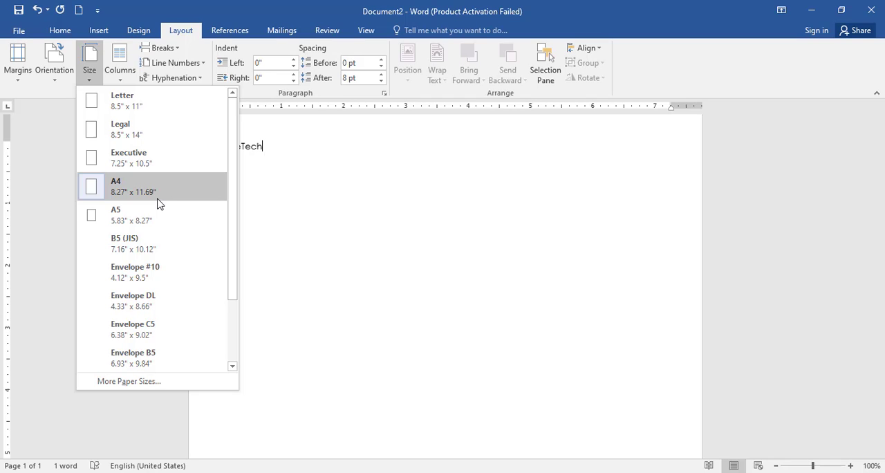
{"action": "scroll", "coordinate": [157, 204], "scroll_direction": "down", "scroll_amount": 1}
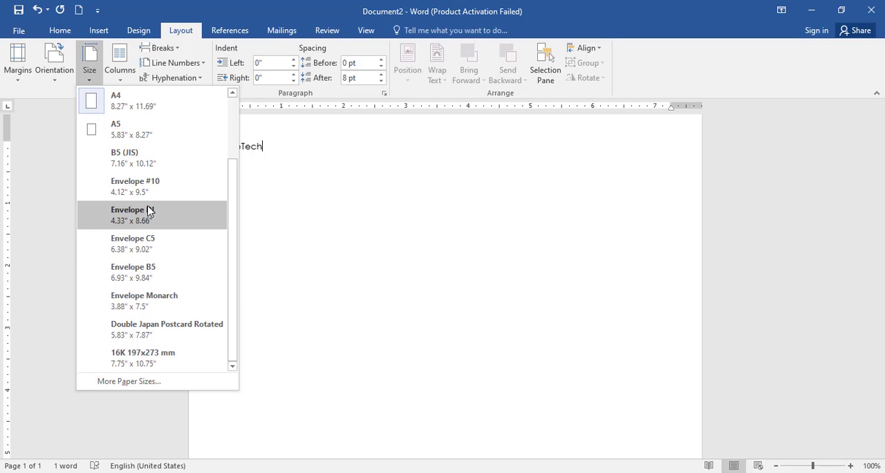
{"action": "scroll", "coordinate": [149, 210], "scroll_direction": "up", "scroll_amount": 1}
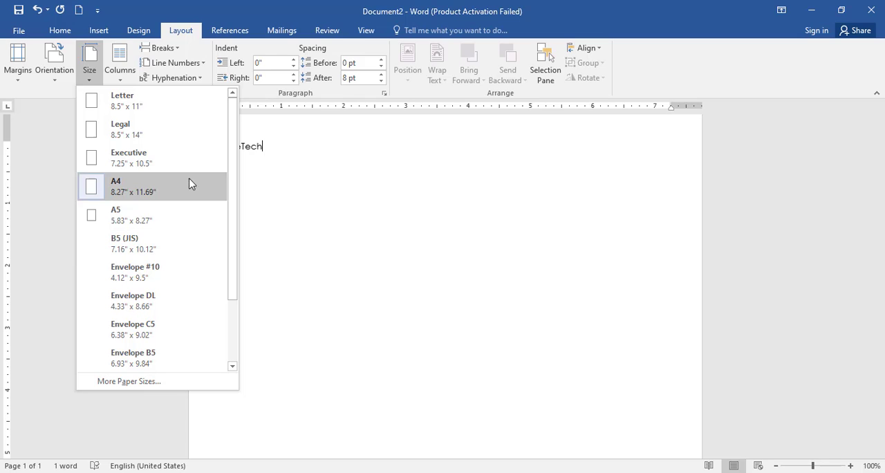
{"action": "left_click", "coordinate": [173, 109]}
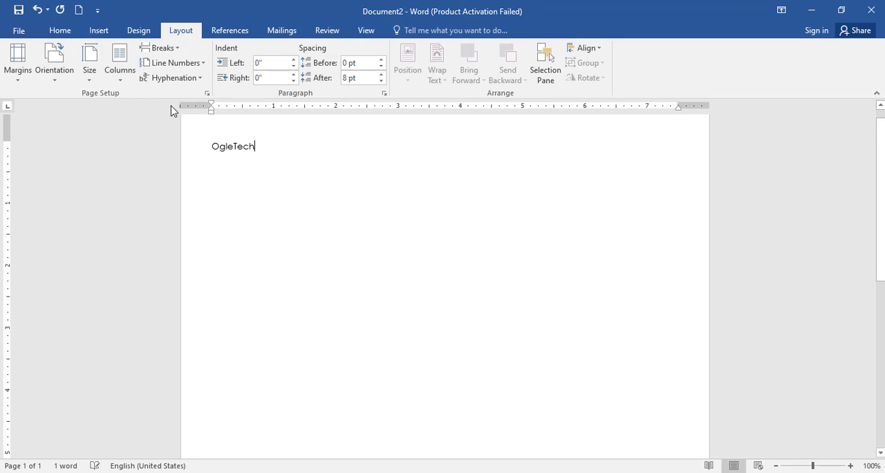
Step: Examine the width and height fields for a custom paper size, and leave the page setup without changing them
{"action": "left_click", "coordinate": [89, 69]}
{"action": "left_click", "coordinate": [116, 383]}
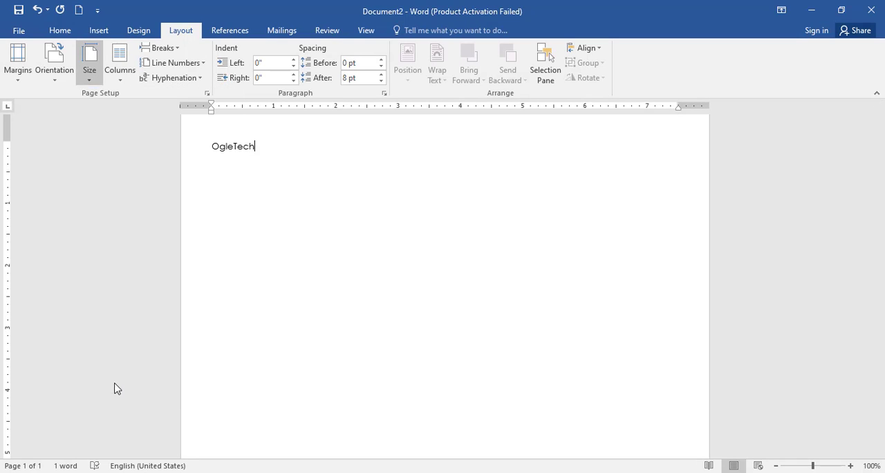
{"action": "left_click", "coordinate": [362, 133]}
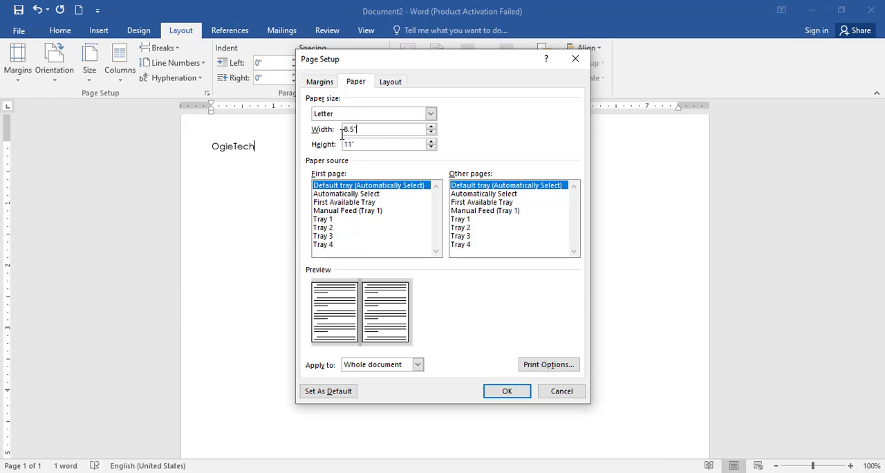
{"action": "left_click", "coordinate": [357, 143]}
{"action": "left_click_drag", "start_coordinate": [353, 144], "coordinate": [316, 146]}
{"action": "left_click", "coordinate": [543, 389]}
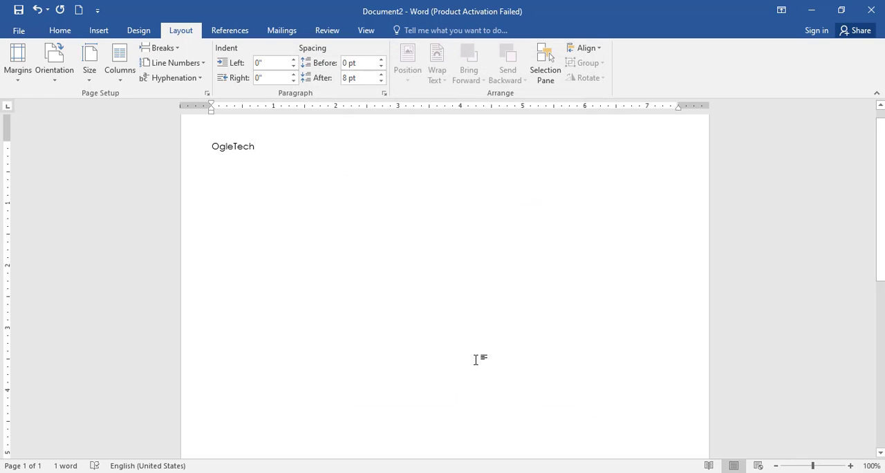
Step: Replace the word OgleTech with sample text generated by =rand(1,15)
{"action": "left_click", "coordinate": [128, 84]}
{"action": "left_click", "coordinate": [249, 146]}
{"action": "left_click_drag", "start_coordinate": [257, 148], "coordinate": [179, 148]}
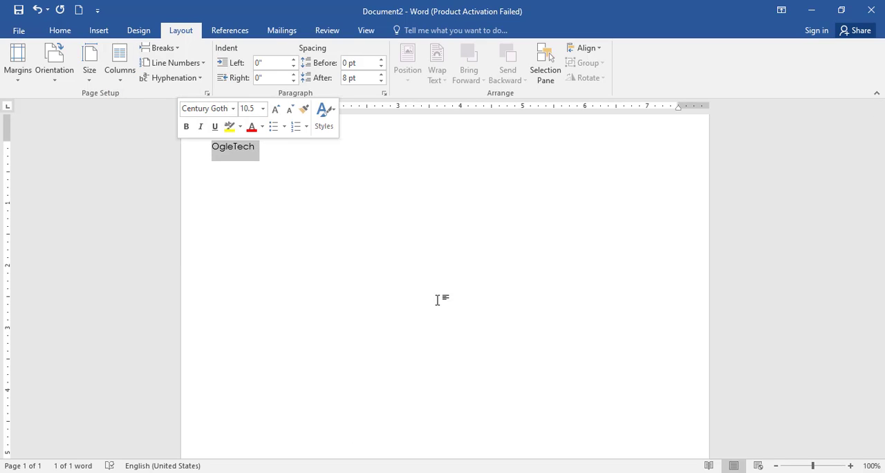
{"action": "left_click", "coordinate": [306, 146]}
{"action": "left_click_drag", "start_coordinate": [273, 146], "coordinate": [189, 156]}
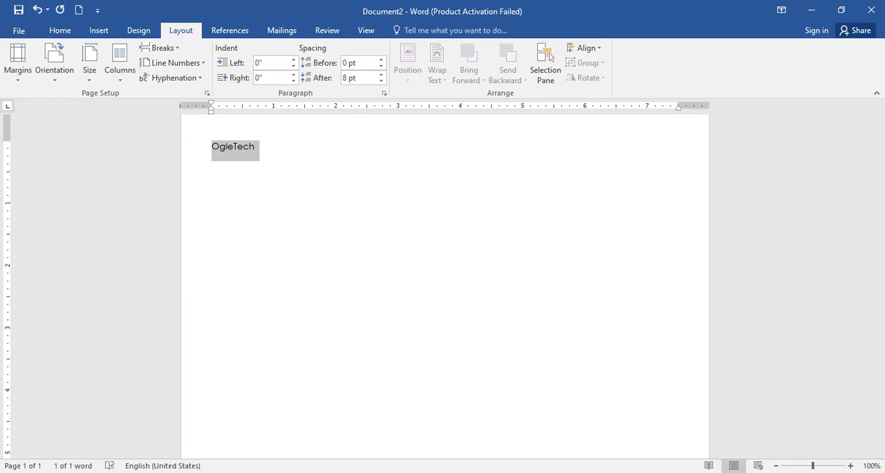
{"action": "type", "text": "="}
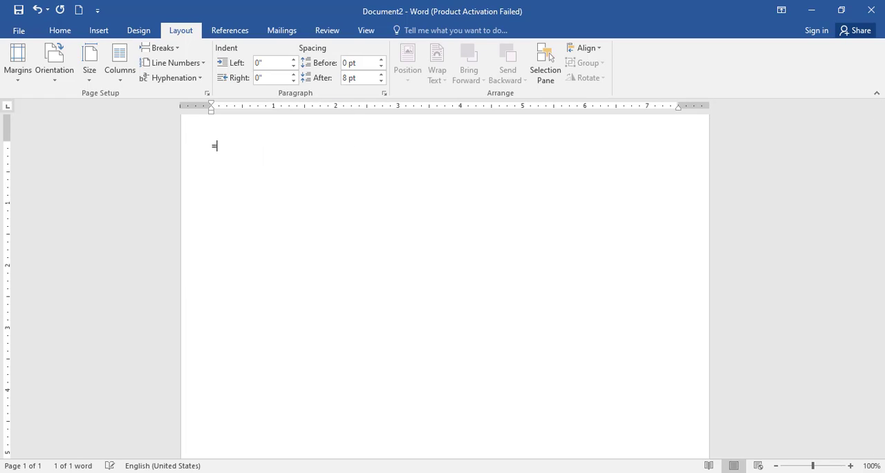
{"action": "type", "text": "rand(1,15"}
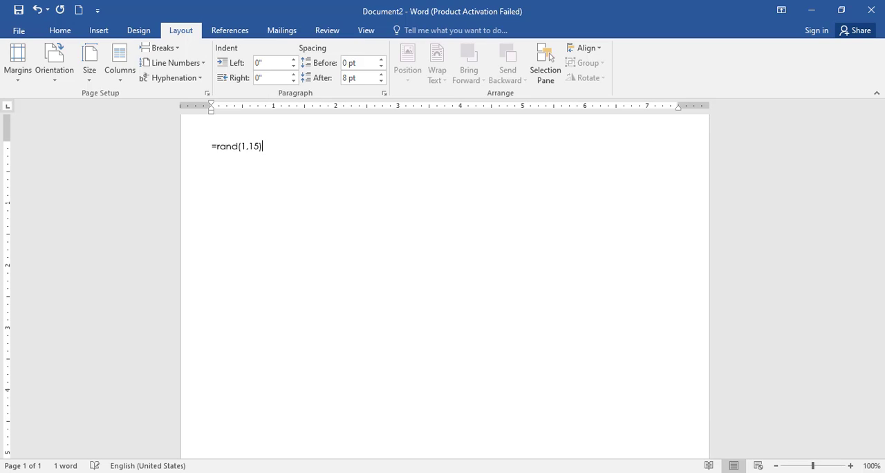
{"action": "key", "text": "Return"}
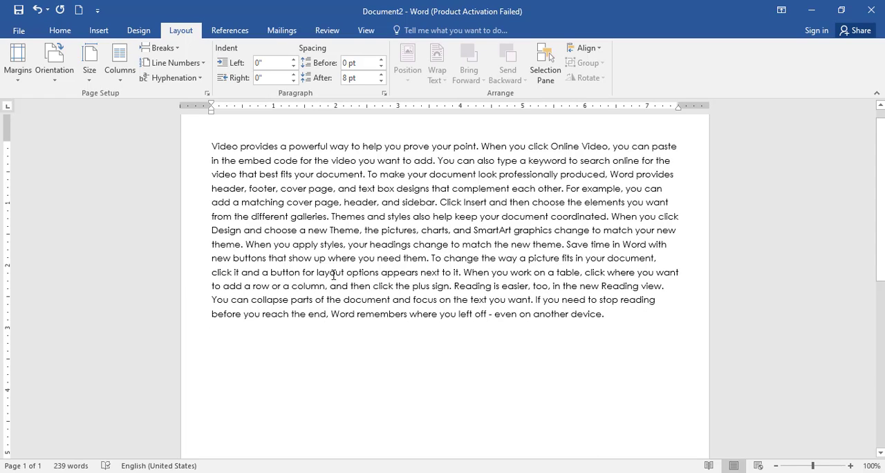
Step: Lay the sample paragraph out in two columns and return it to one column
{"action": "scroll", "coordinate": [289, 261], "scroll_direction": "up", "scroll_amount": 1}
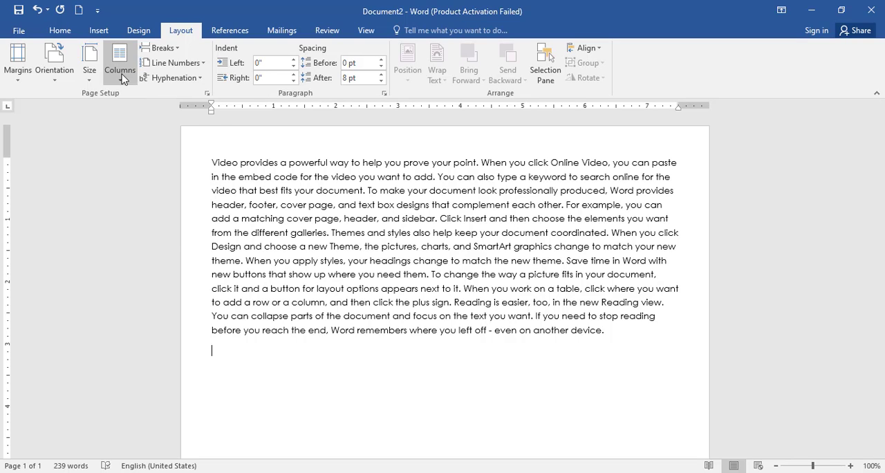
{"action": "left_click", "coordinate": [122, 79]}
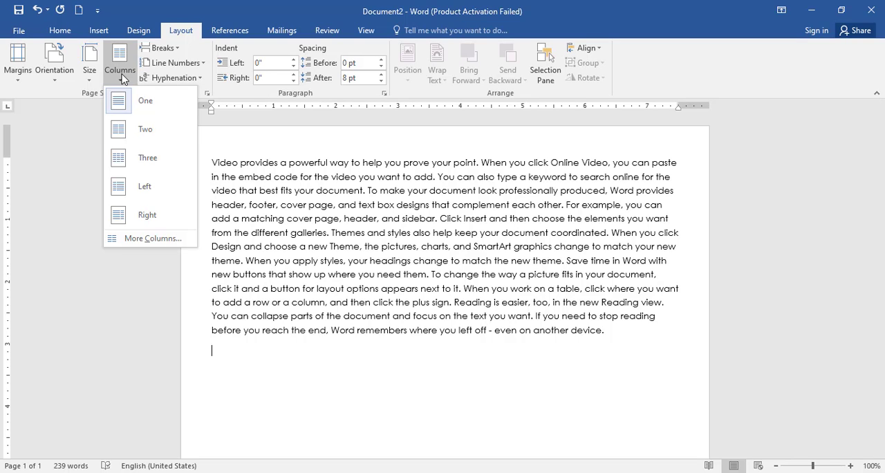
{"action": "left_click", "coordinate": [148, 133]}
{"action": "scroll", "coordinate": [396, 244], "scroll_direction": "up", "scroll_amount": 3}
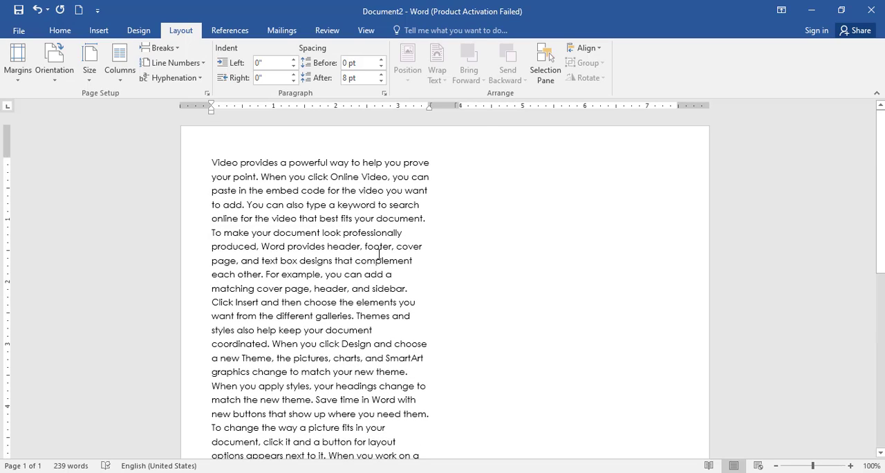
{"action": "scroll", "coordinate": [379, 254], "scroll_direction": "down", "scroll_amount": 5}
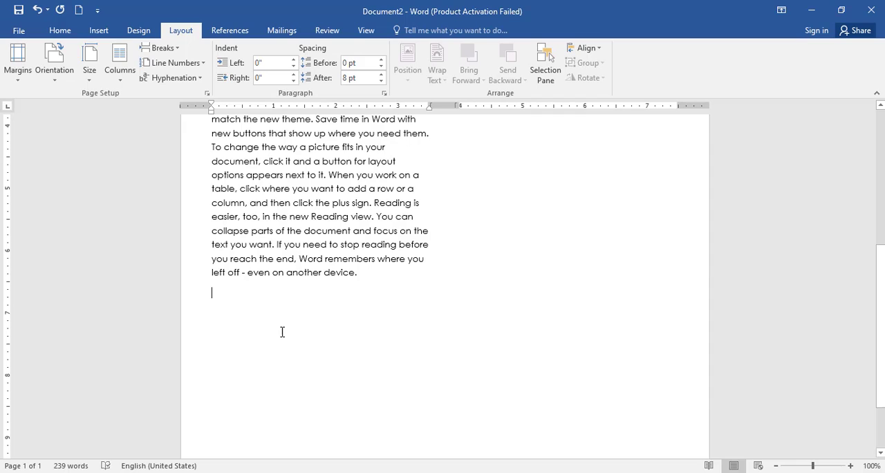
{"action": "left_click", "coordinate": [120, 65]}
{"action": "left_click", "coordinate": [146, 101]}
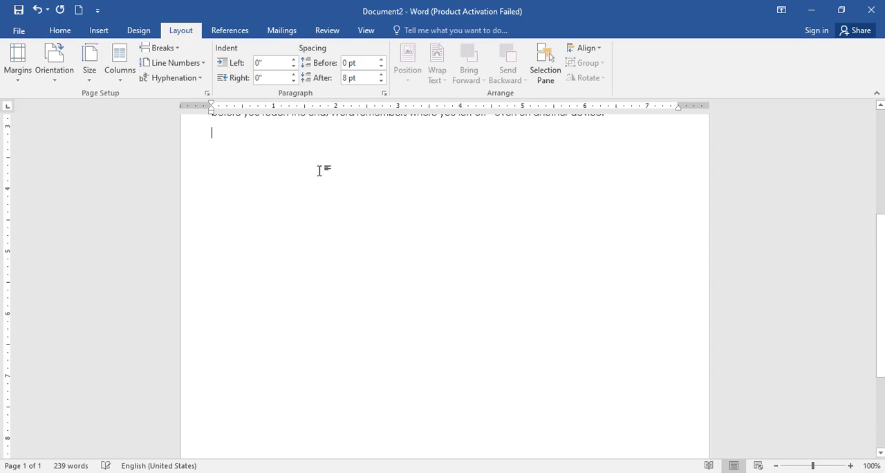
Step: Add a second, longer paragraph of sample text below the first with =rand(1,40)
{"action": "scroll", "coordinate": [320, 170], "scroll_direction": "up", "scroll_amount": 3}
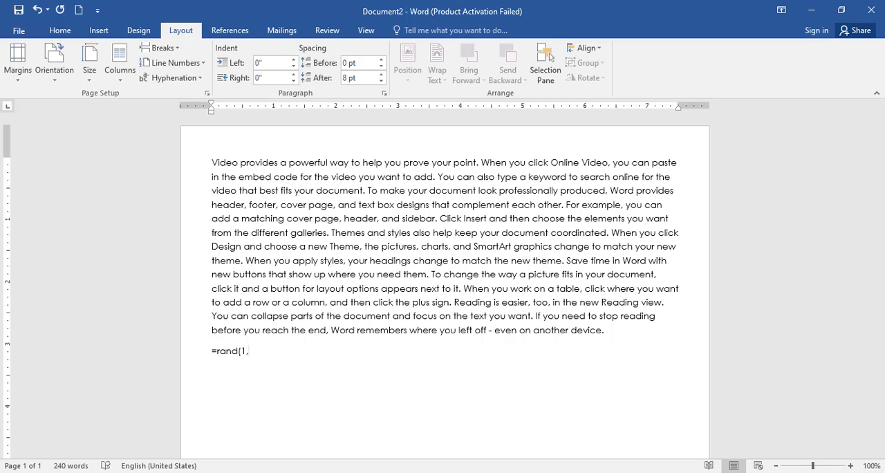
{"action": "type", "text": "40)"}
{"action": "key", "text": "Return"}
{"action": "scroll", "coordinate": [382, 247], "scroll_direction": "up", "scroll_amount": 5}
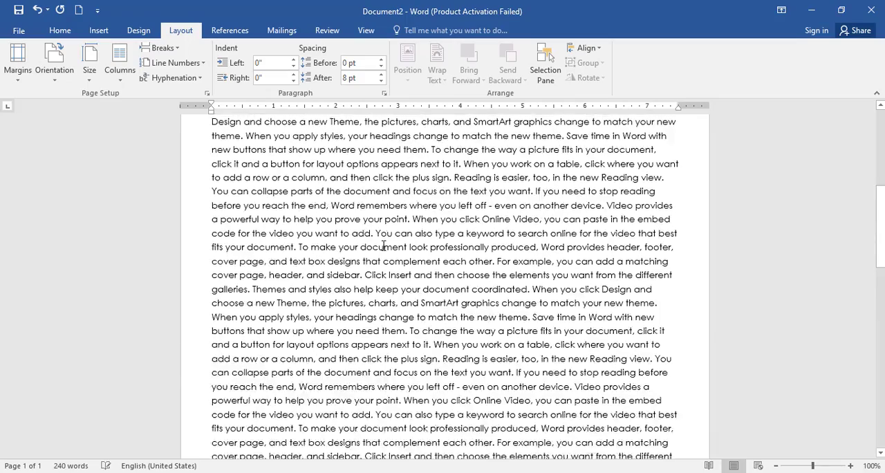
{"action": "scroll", "coordinate": [383, 246], "scroll_direction": "up", "scroll_amount": 5}
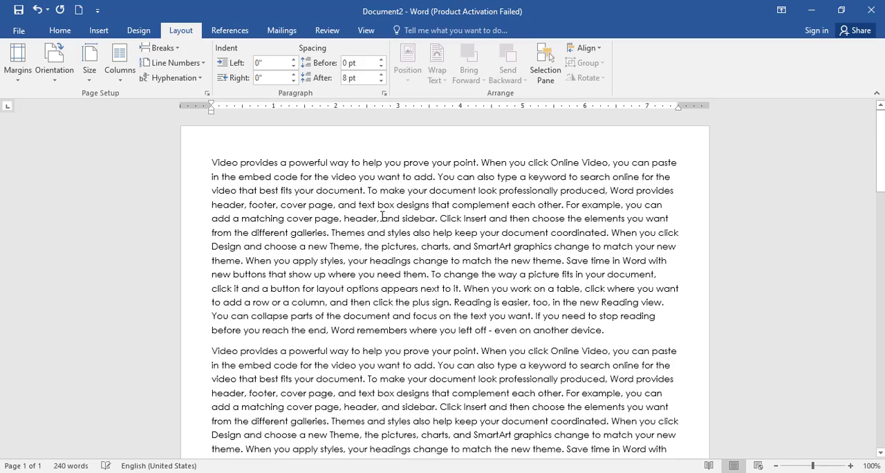
Step: Arrange the longer text in two columns and check how it flows from one column to the other
{"action": "left_click", "coordinate": [120, 66]}
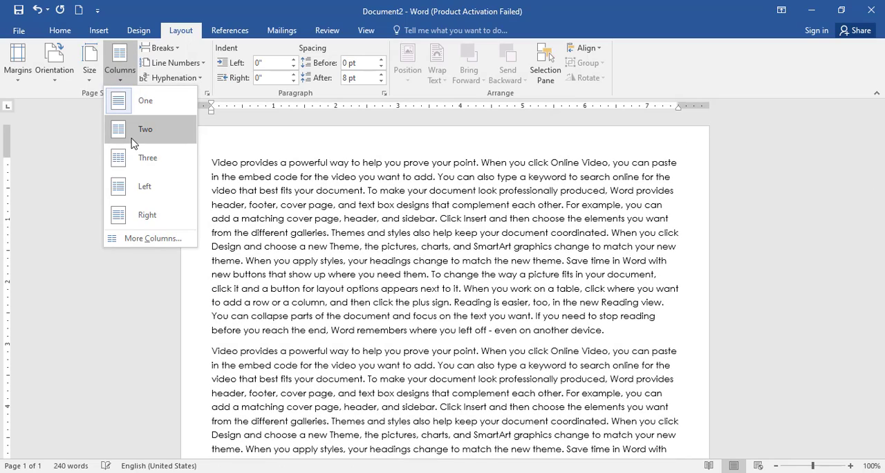
{"action": "left_click", "coordinate": [133, 131]}
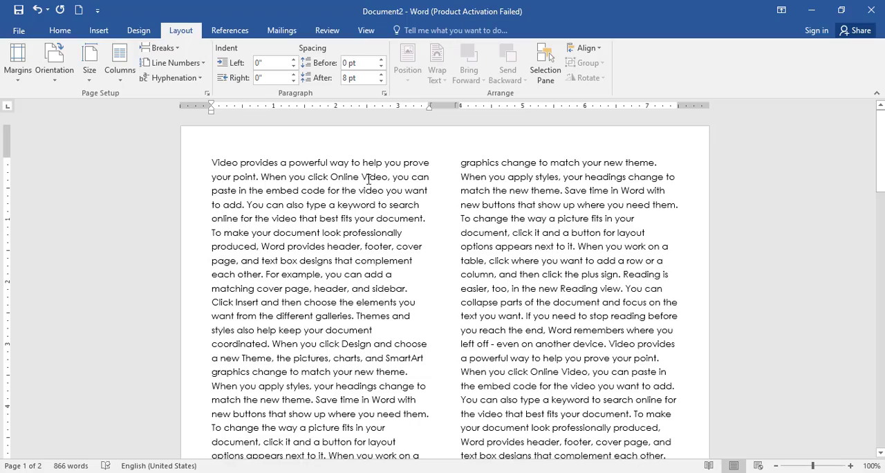
{"action": "scroll", "coordinate": [380, 326], "scroll_direction": "down", "scroll_amount": 10}
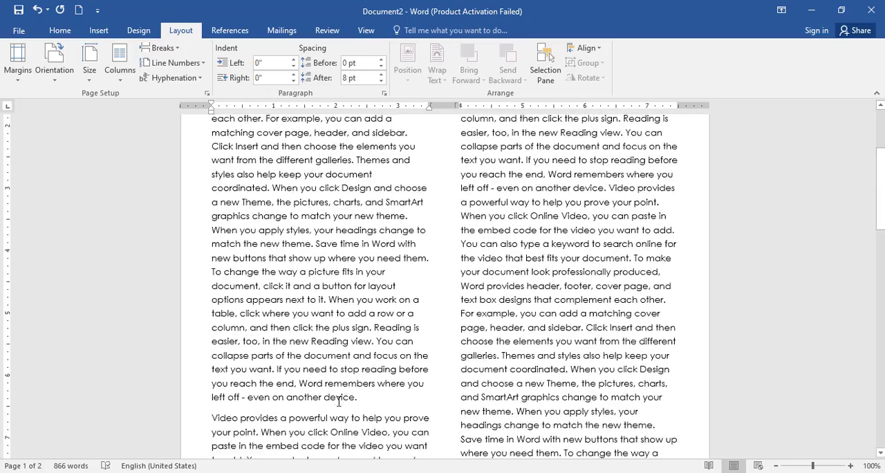
{"action": "scroll", "coordinate": [385, 288], "scroll_direction": "up", "scroll_amount": 3}
{"action": "scroll", "coordinate": [385, 287], "scroll_direction": "up", "scroll_amount": 8}
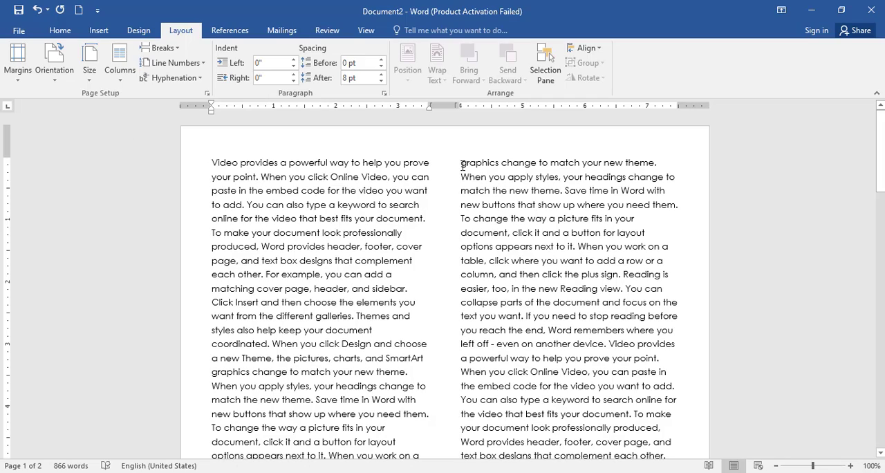
{"action": "scroll", "coordinate": [509, 340], "scroll_direction": "down", "scroll_amount": 3}
{"action": "scroll", "coordinate": [507, 340], "scroll_direction": "up", "scroll_amount": 3}
Step: Apply the Three, Left and Right column presets to the text one after another
{"action": "left_click", "coordinate": [116, 70]}
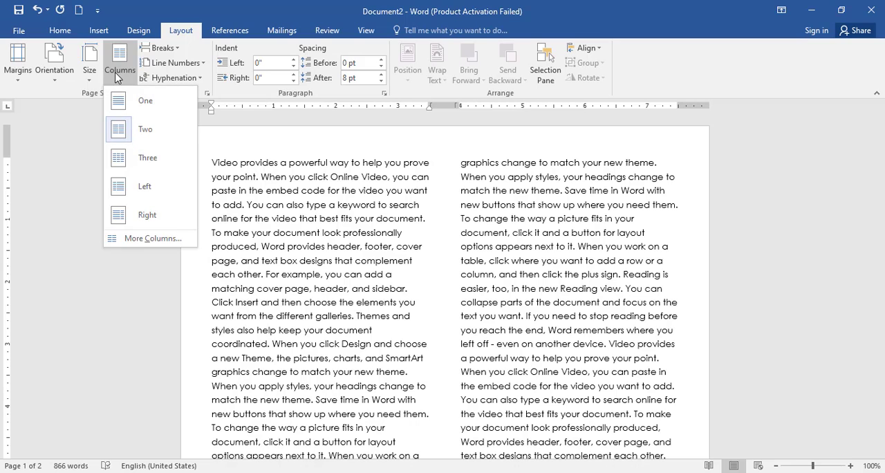
{"action": "left_click", "coordinate": [174, 159]}
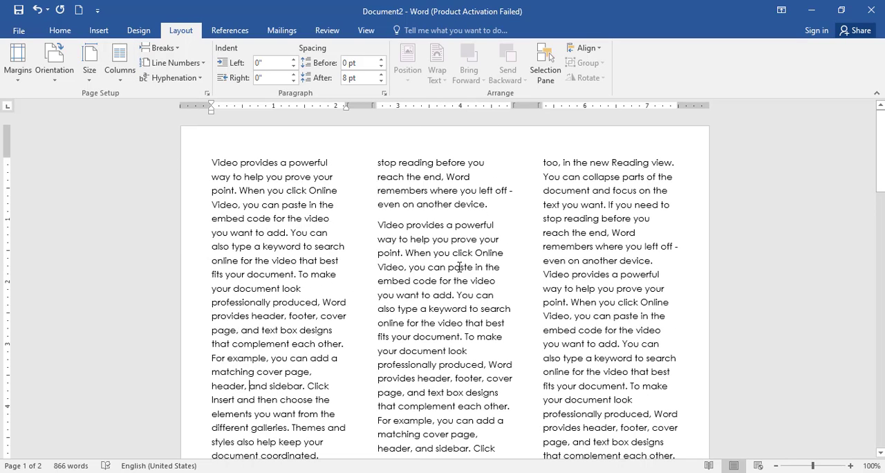
{"action": "left_click", "coordinate": [118, 65]}
{"action": "left_click", "coordinate": [177, 201]}
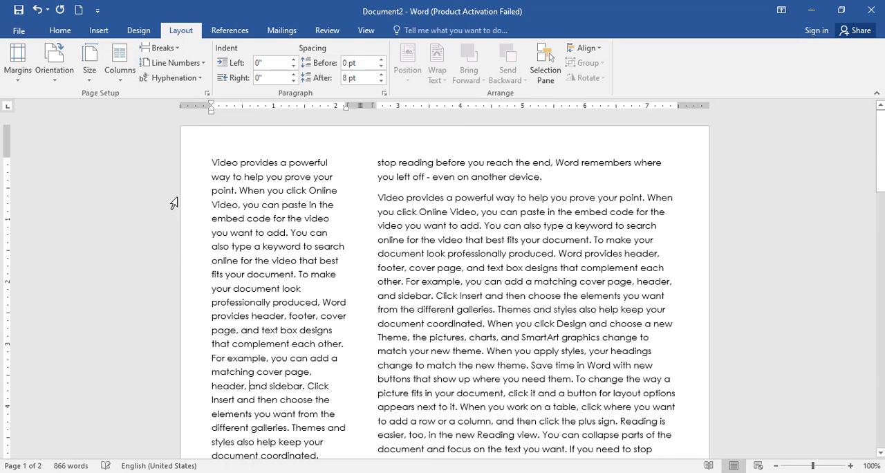
{"action": "left_click", "coordinate": [128, 76]}
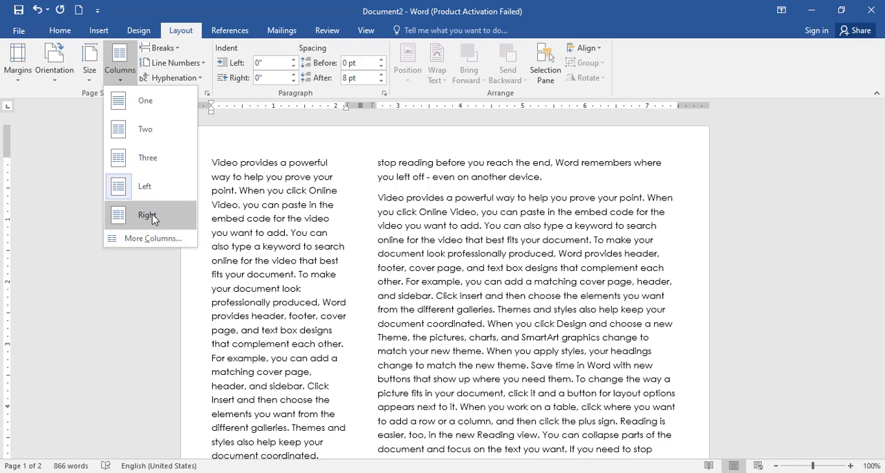
{"action": "left_click", "coordinate": [152, 213]}
Step: Format the whole document in three equal-width columns with a line between them
{"action": "left_click", "coordinate": [129, 82]}
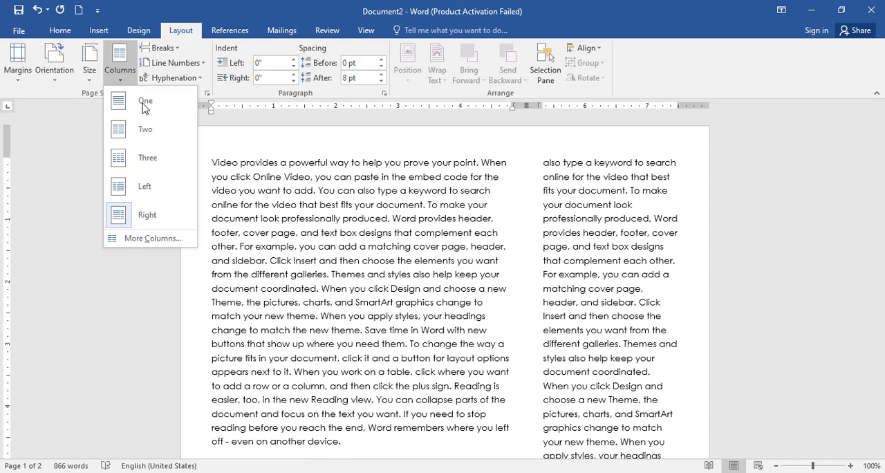
{"action": "left_click", "coordinate": [179, 246]}
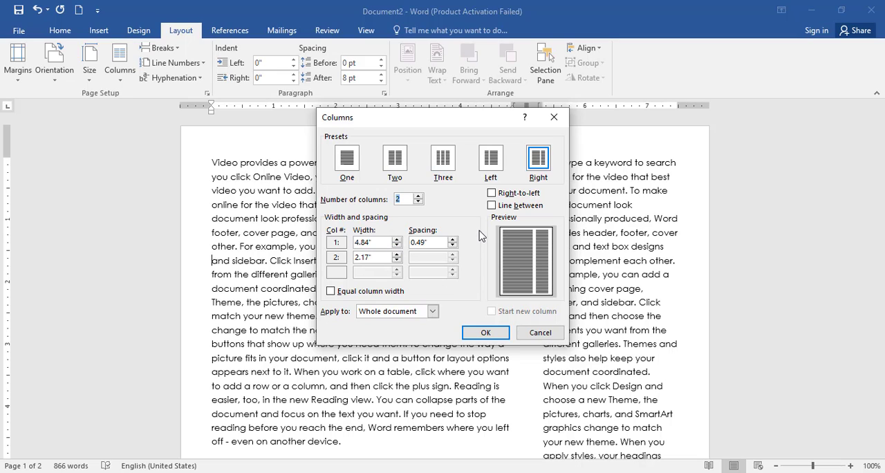
{"action": "left_click_drag", "start_coordinate": [534, 333], "coordinate": [454, 233]}
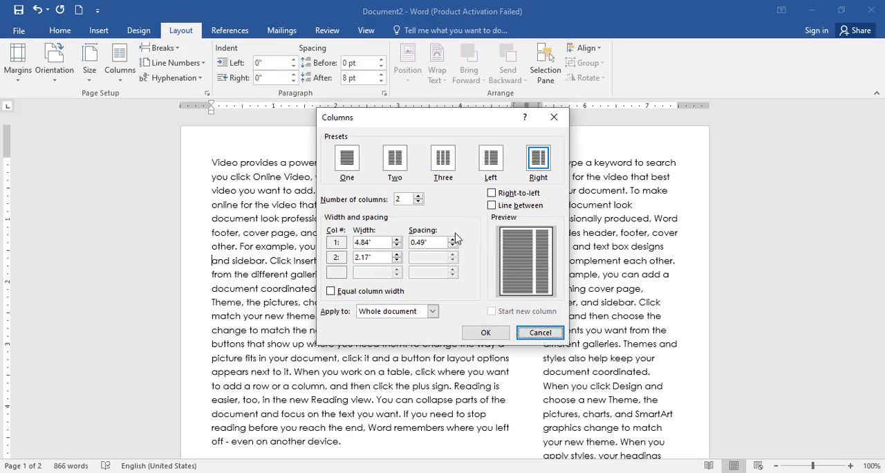
{"action": "left_click", "coordinate": [440, 167]}
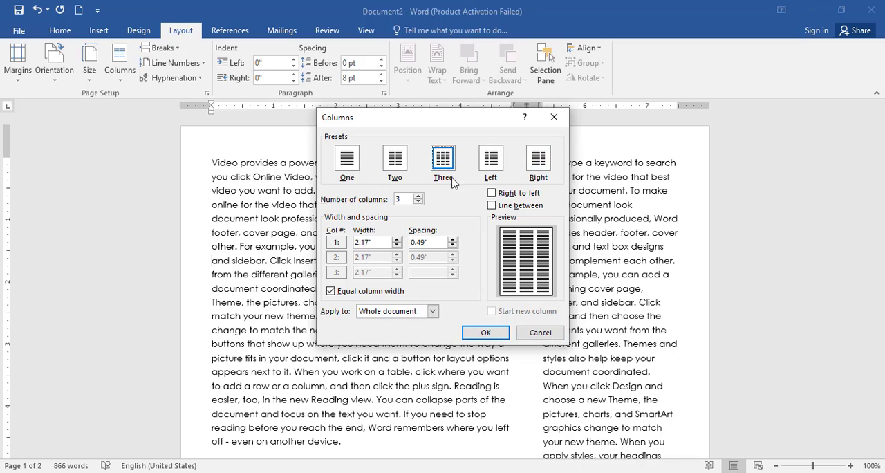
{"action": "left_click", "coordinate": [492, 206]}
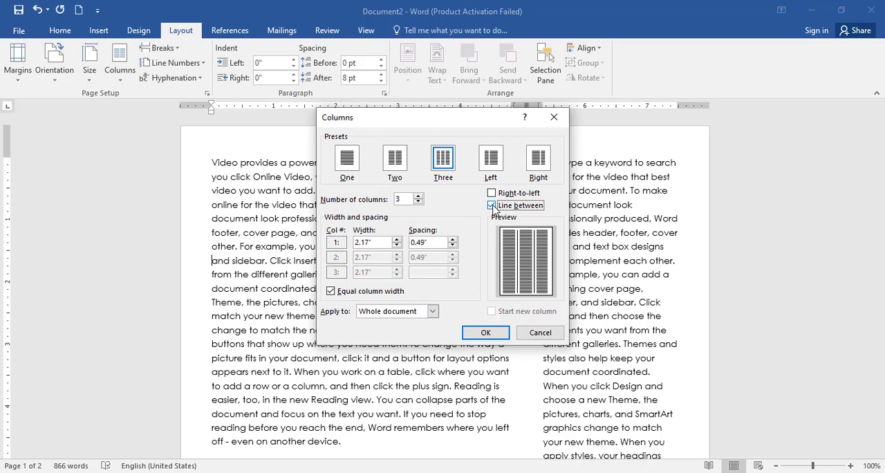
{"action": "left_click", "coordinate": [480, 334]}
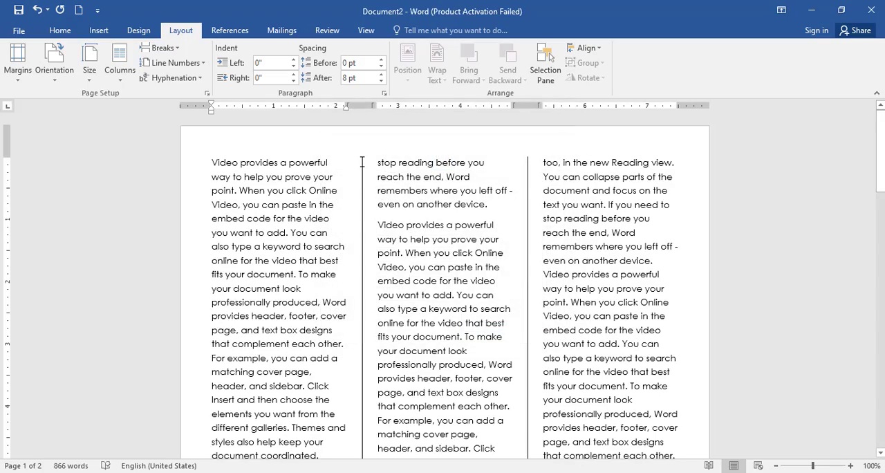
{"action": "scroll", "coordinate": [366, 249], "scroll_direction": "down", "scroll_amount": 10}
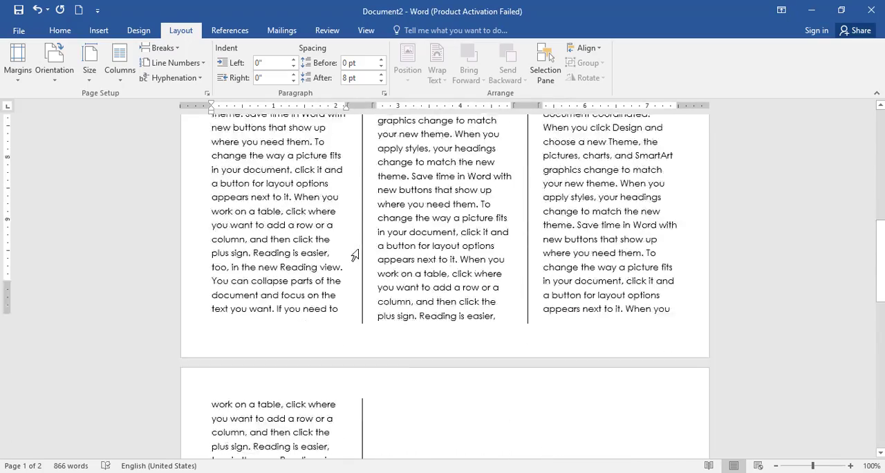
Step: Divide the document into five equal-width columns with a line between them
{"action": "scroll", "coordinate": [360, 249], "scroll_direction": "up", "scroll_amount": 7}
{"action": "scroll", "coordinate": [357, 249], "scroll_direction": "up", "scroll_amount": 4}
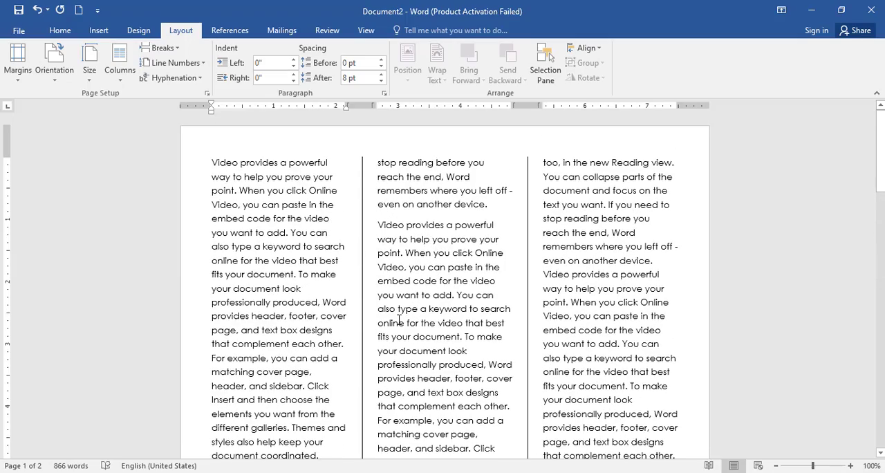
{"action": "left_click", "coordinate": [119, 66]}
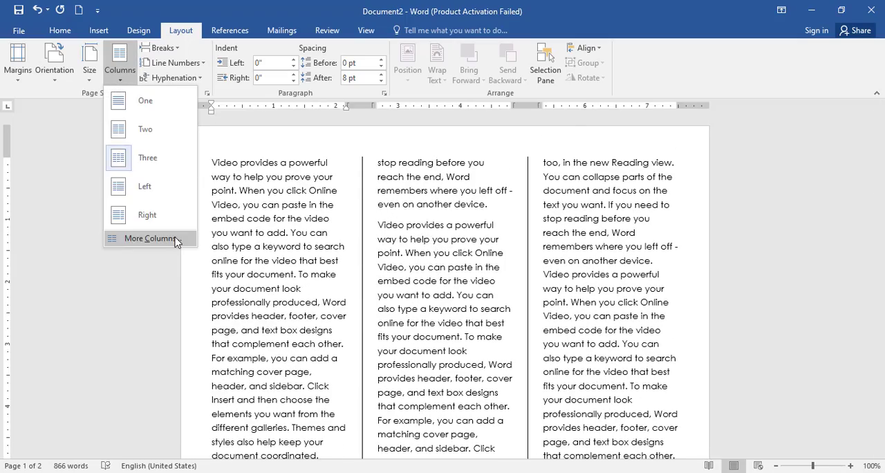
{"action": "left_click", "coordinate": [150, 238]}
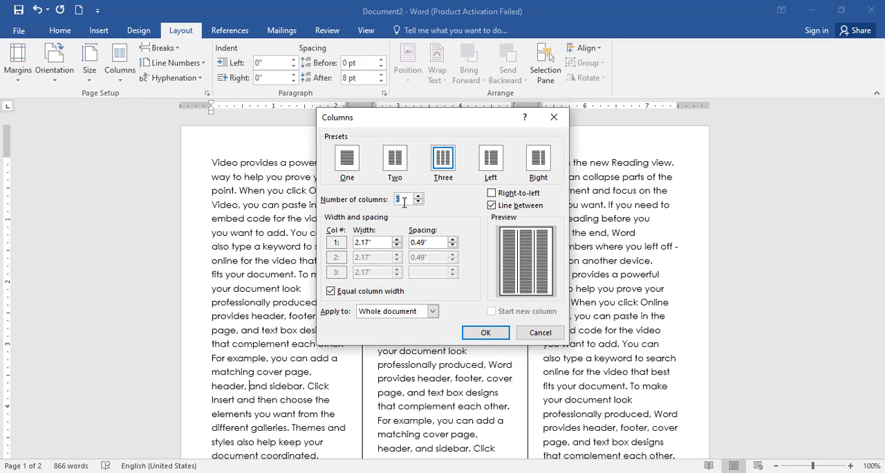
{"action": "double_click", "coordinate": [399, 200]}
{"action": "type", "text": "5"}
{"action": "key", "text": "Return"}
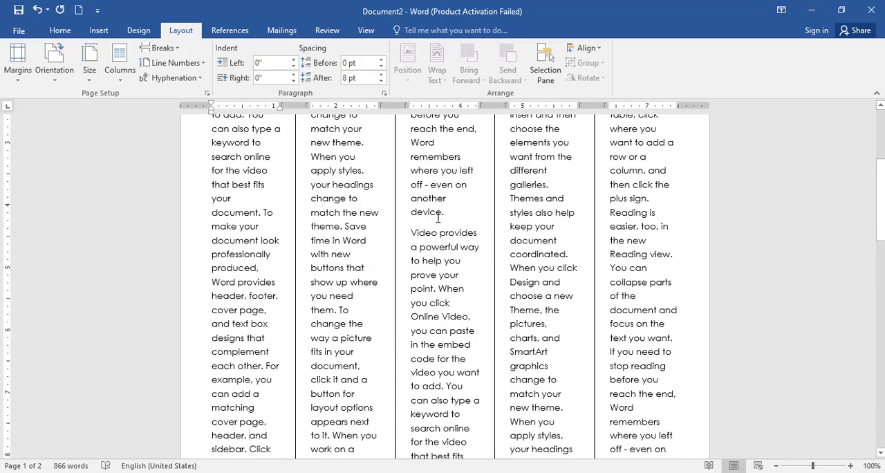
{"action": "scroll", "coordinate": [412, 226], "scroll_direction": "up", "scroll_amount": 1}
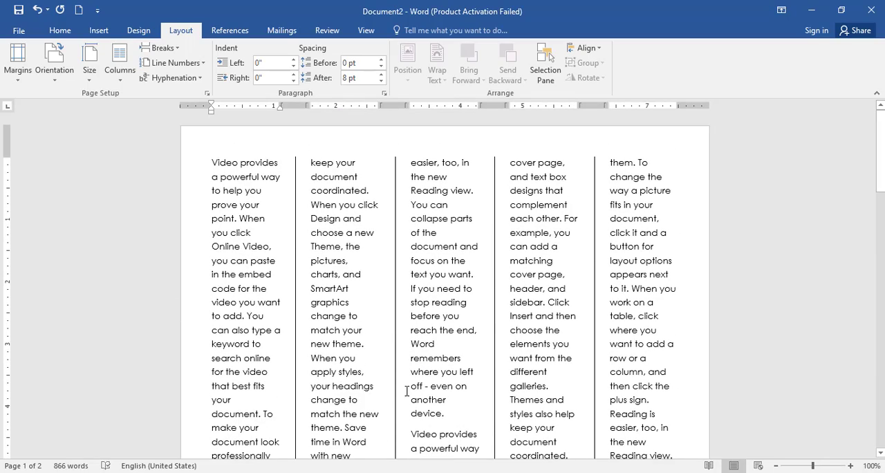
Step: Return the whole text to a single column and look over the layout
{"action": "left_click", "coordinate": [120, 65]}
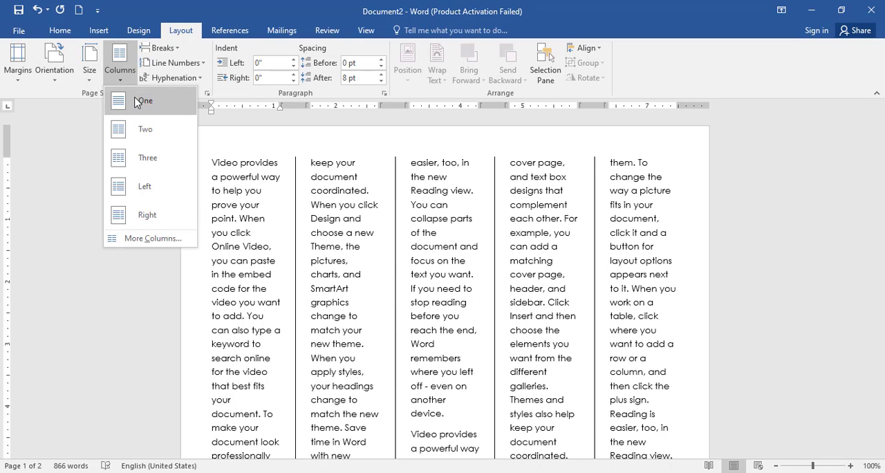
{"action": "left_click", "coordinate": [135, 102]}
{"action": "scroll", "coordinate": [409, 268], "scroll_direction": "down", "scroll_amount": 4}
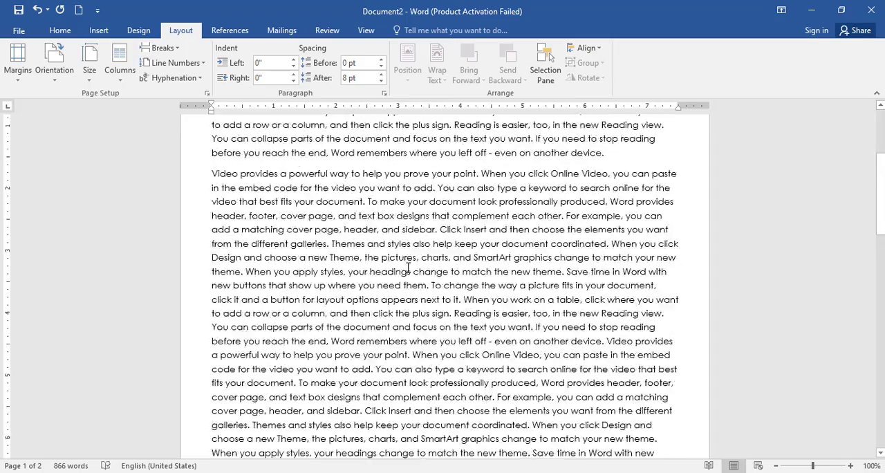
{"action": "scroll", "coordinate": [408, 268], "scroll_direction": "up", "scroll_amount": 4}
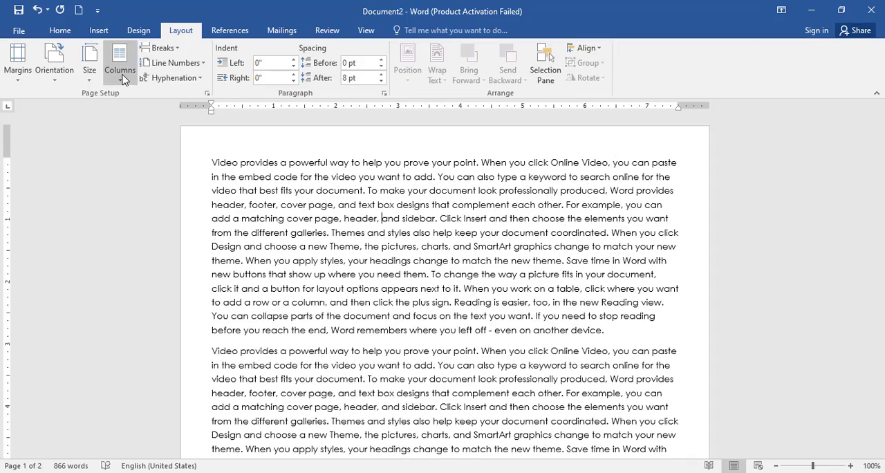
{"action": "left_click", "coordinate": [165, 48]}
{"action": "left_click", "coordinate": [166, 48]}
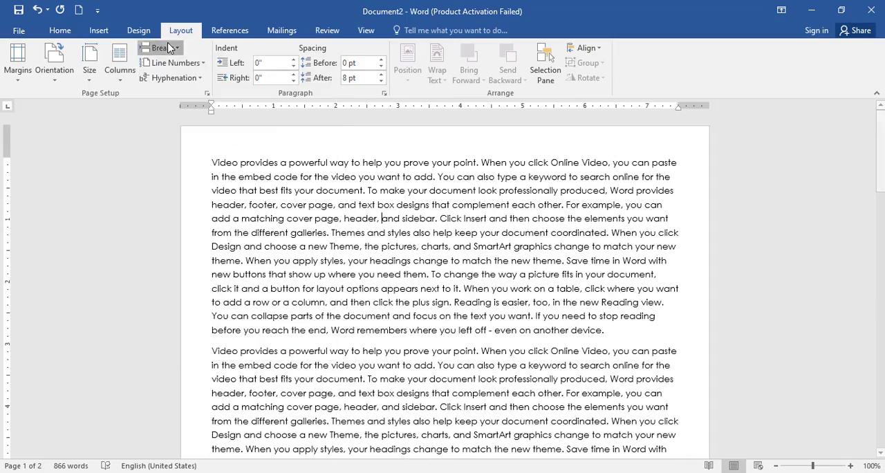
Step: Arrange the text in two columns and check how it continues onto the second page
{"action": "left_click", "coordinate": [128, 77]}
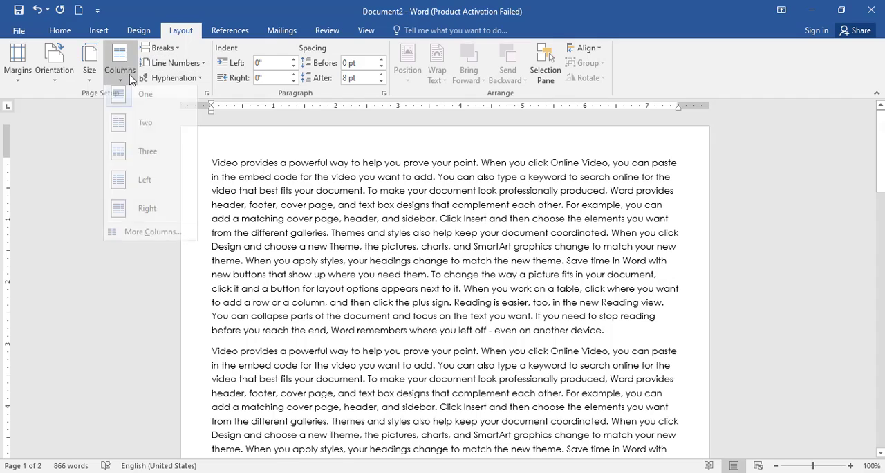
{"action": "left_click", "coordinate": [161, 134]}
{"action": "scroll", "coordinate": [420, 231], "scroll_direction": "down", "scroll_amount": 2}
{"action": "scroll", "coordinate": [420, 231], "scroll_direction": "down", "scroll_amount": 12}
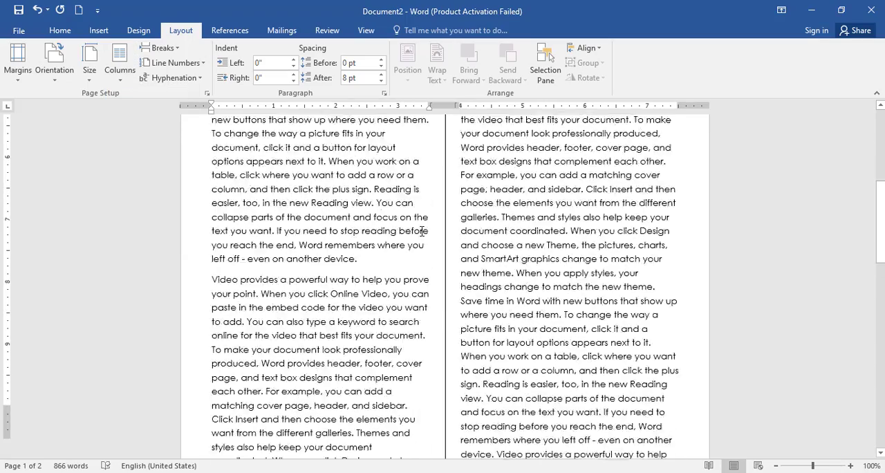
{"action": "scroll", "coordinate": [433, 229], "scroll_direction": "down", "scroll_amount": 5}
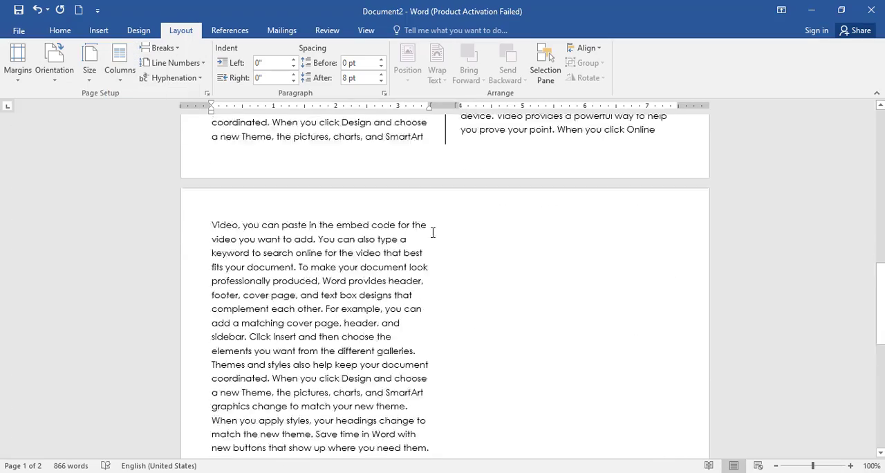
Step: Delete all text from the second column of the first page through the end of the document
{"action": "left_click_drag", "start_coordinate": [452, 330], "coordinate": [209, 116]}
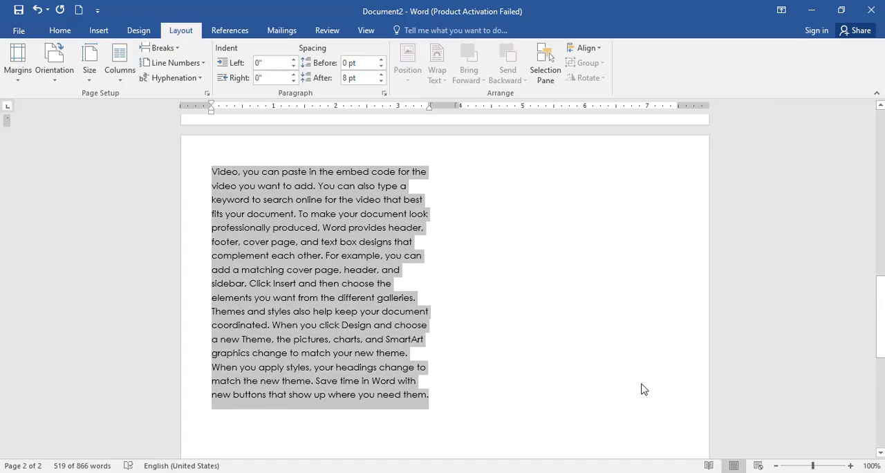
{"action": "key", "text": "Delete"}
{"action": "scroll", "coordinate": [567, 311], "scroll_direction": "up", "scroll_amount": 6}
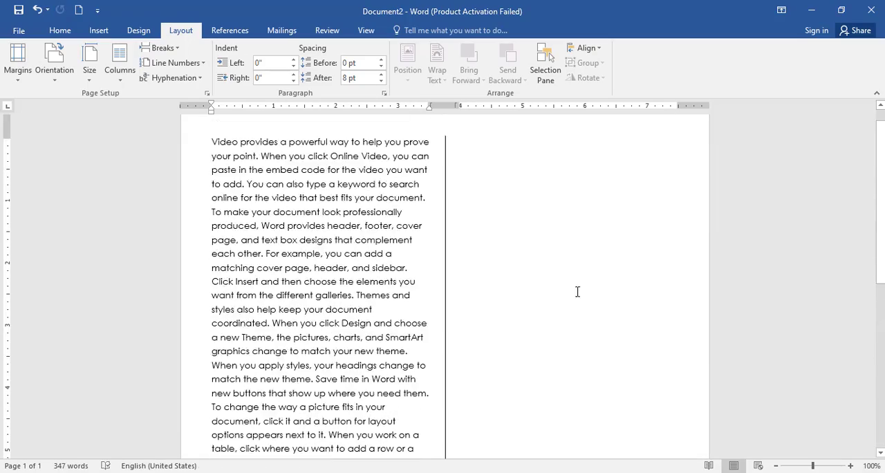
{"action": "scroll", "coordinate": [511, 263], "scroll_direction": "down", "scroll_amount": 10}
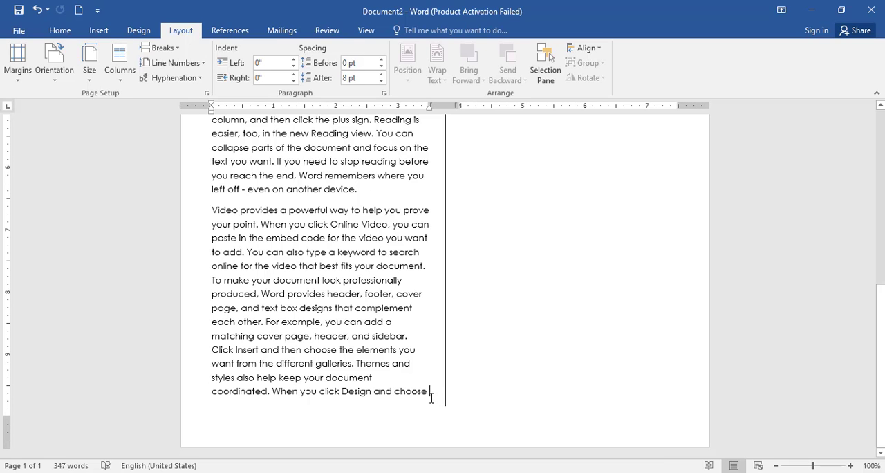
Step: Add filler text starting with "adfddd" and ending in "sdfasdad" after "Design and choose", running into the second column
{"action": "type", "text": "adfddddddddddddddddddddddddd"}
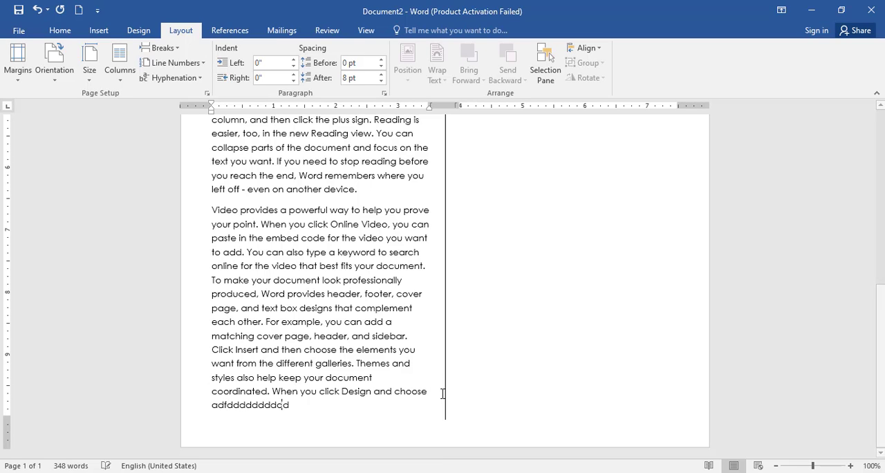
{"action": "type", "text": "dddddddddddddddddddddddddddddddddddd"}
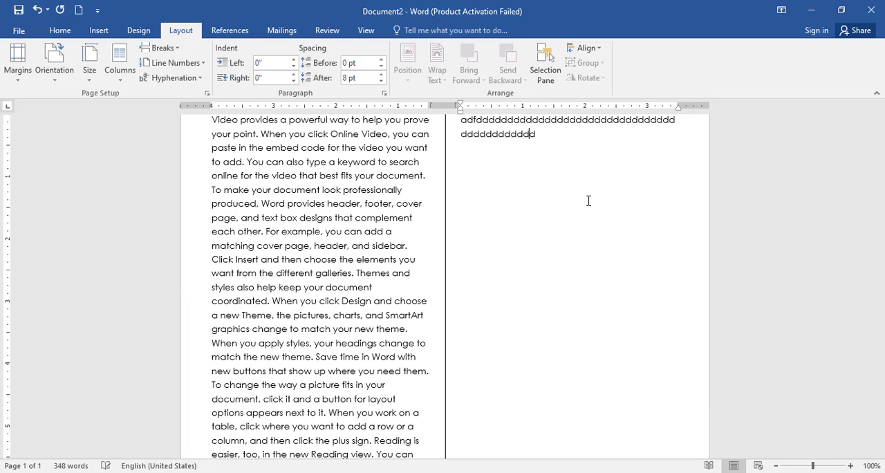
{"action": "type", "text": "sdfasdad"}
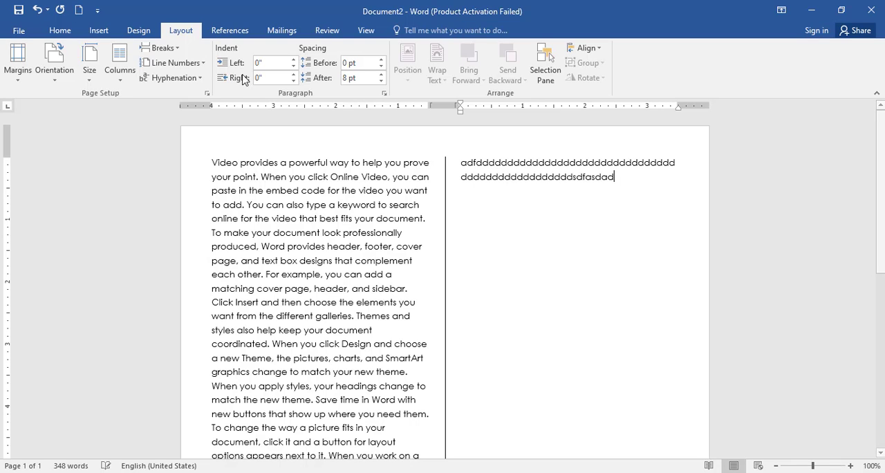
Step: Insert a column break after the filler text and enter "afdsfasdfas" followed by a long run of s at the new position
{"action": "left_click", "coordinate": [174, 51]}
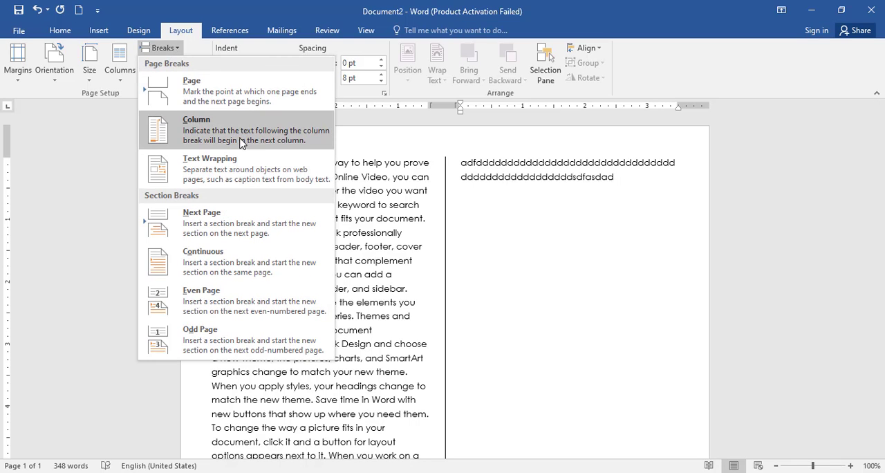
{"action": "left_click", "coordinate": [240, 142]}
{"action": "scroll", "coordinate": [275, 300], "scroll_direction": "down", "scroll_amount": 4}
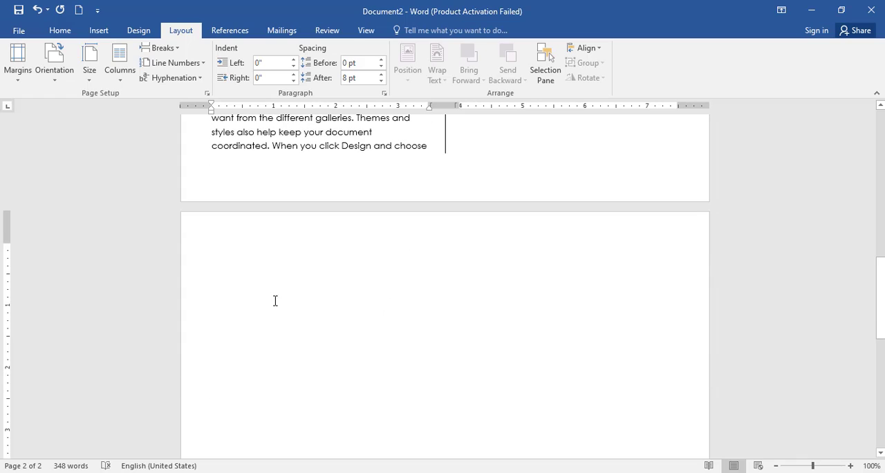
{"action": "type", "text": "afdsfasdfasssssssssssssssssssssssssssssssssssssssss"}
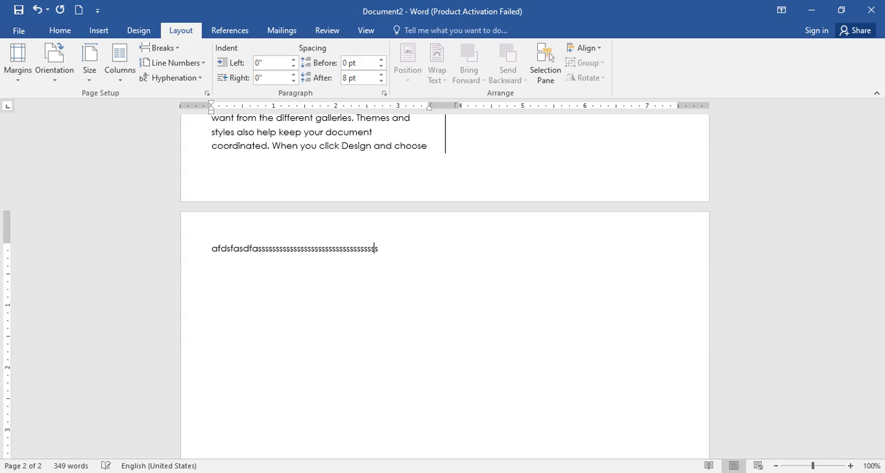
{"action": "type", "text": "sssssssssssssssssssssssssssssssssssssssssssssssssss"}
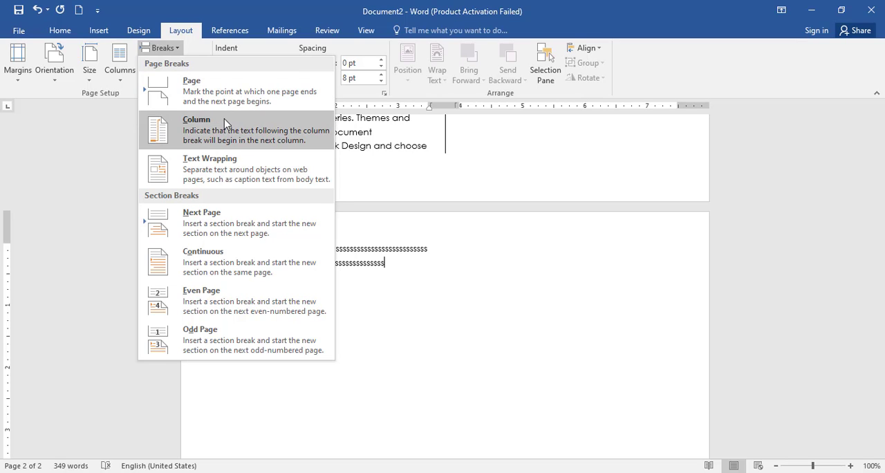
Step: Insert another column break after the run of s and enter "d" followed by a run of f in the next column
{"action": "left_click", "coordinate": [207, 128]}
{"action": "type", "text": "dfffffffffffffffffffffffffffffffffffff"}
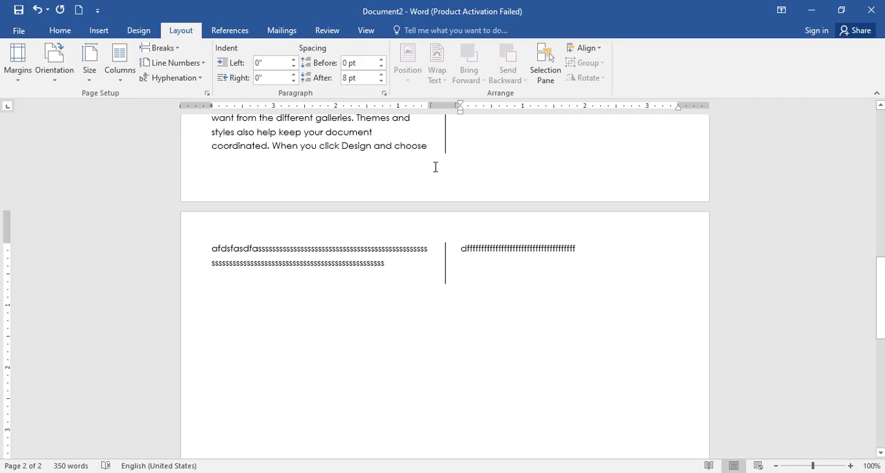
{"action": "scroll", "coordinate": [436, 166], "scroll_direction": "up", "scroll_amount": 10}
{"action": "scroll", "coordinate": [436, 168], "scroll_direction": "up", "scroll_amount": 15}
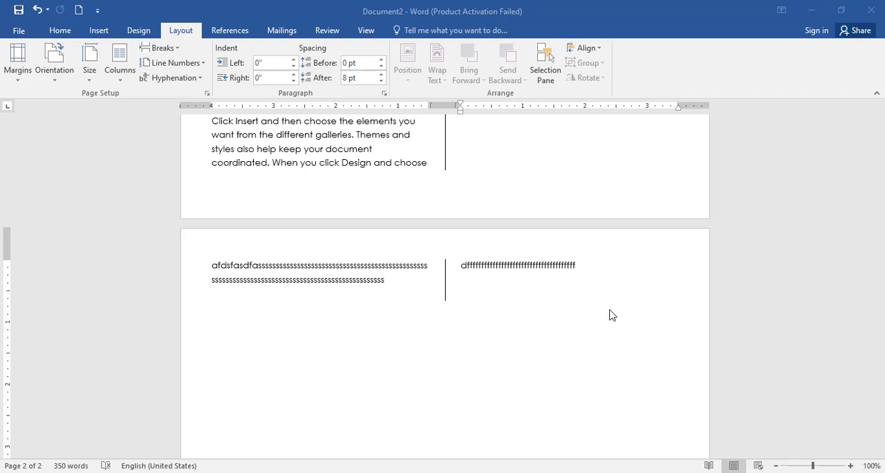
Step: Set the document back to one column
{"action": "scroll", "coordinate": [609, 312], "scroll_direction": "up", "scroll_amount": 10}
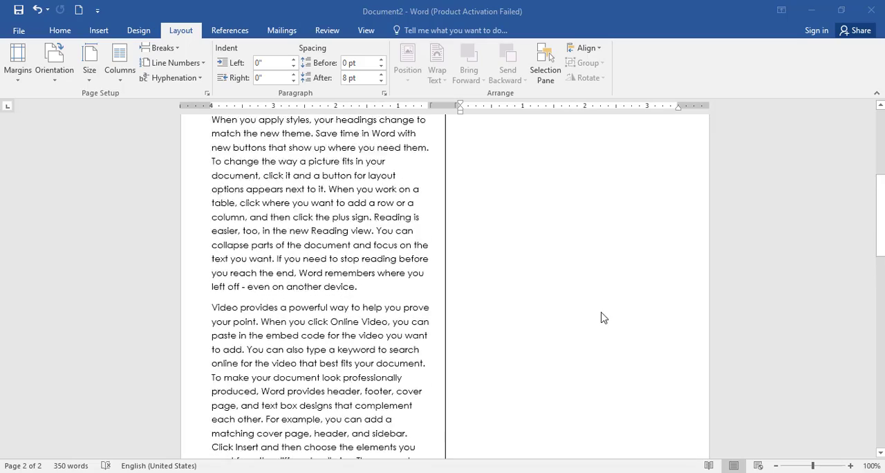
{"action": "scroll", "coordinate": [541, 315], "scroll_direction": "up", "scroll_amount": 10}
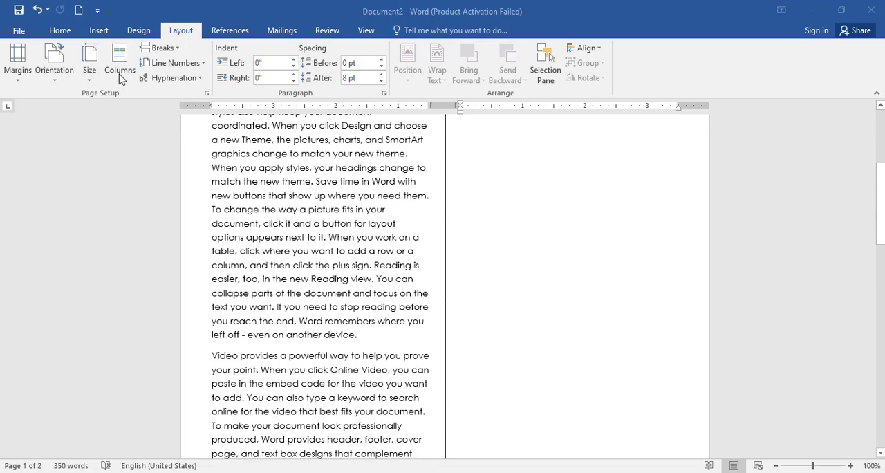
{"action": "left_click", "coordinate": [121, 78]}
{"action": "left_click", "coordinate": [151, 134]}
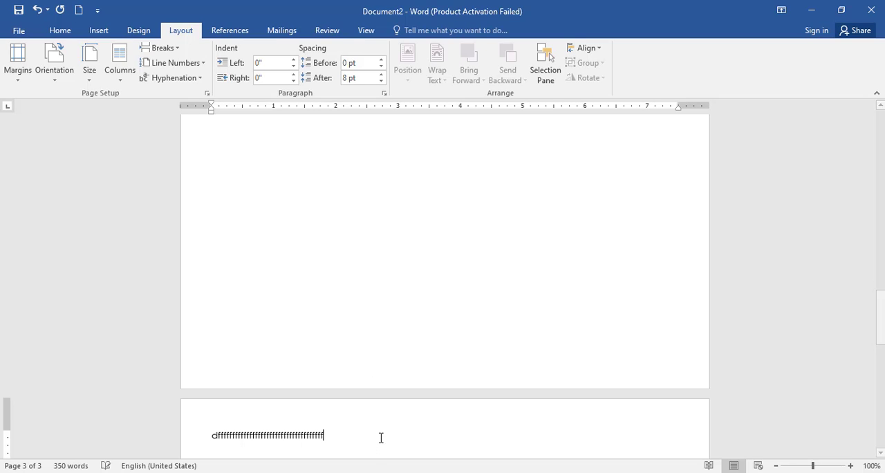
Step: Delete the filler text and column breaks from the end back to the run of d after "Design and choose"
{"action": "key", "text": "BackSpace"}
{"action": "key", "text": "BackSpace"}
{"action": "key", "text": "BackSpace"}
{"action": "key", "text": "BackSpace"}
{"action": "key", "text": "BackSpace"}
{"action": "key", "text": "BackSpace"}
{"action": "key", "text": "BackSpace"}
{"action": "key", "text": "BackSpace"}
{"action": "key", "text": "BackSpace"}
{"action": "key", "text": "BackSpace"}
{"action": "key", "text": "BackSpace"}
{"action": "key", "text": "BackSpace"}
{"action": "key", "text": "BackSpace"}
{"action": "key", "text": "BackSpace"}
{"action": "key", "text": "BackSpace"}
{"action": "key", "text": "BackSpace"}
{"action": "key", "text": "BackSpace"}
{"action": "key", "text": "BackSpace"}
{"action": "key", "text": "BackSpace"}
{"action": "key", "text": "BackSpace"}
{"action": "key", "text": "BackSpace"}
{"action": "key", "text": "BackSpace"}
{"action": "key", "text": "BackSpace"}
{"action": "key", "text": "BackSpace"}
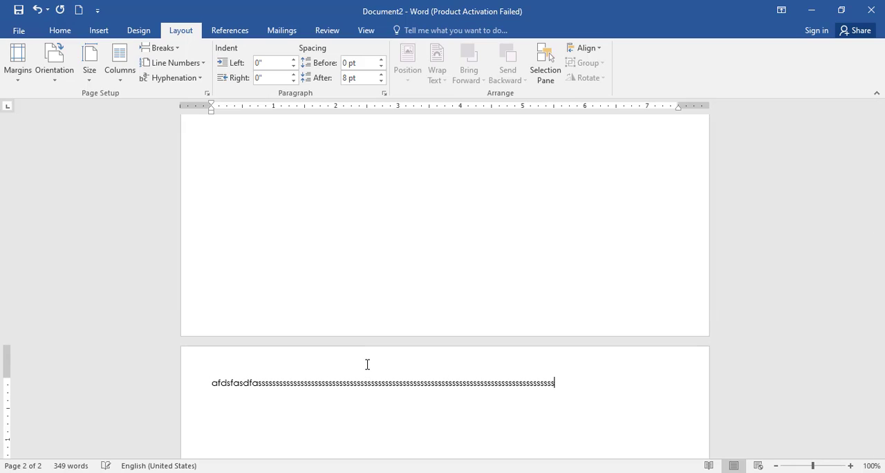
{"action": "key", "text": "BackSpace"}
{"action": "key", "text": "BackSpace"}
{"action": "key", "text": "BackSpace"}
{"action": "key", "text": "BackSpace"}
{"action": "key", "text": "BackSpace"}
{"action": "key", "text": "BackSpace"}
{"action": "key", "text": "BackSpace"}
{"action": "key", "text": "BackSpace"}
{"action": "key", "text": "BackSpace"}
{"action": "key", "text": "BackSpace"}
{"action": "key", "text": "BackSpace"}
{"action": "key", "text": "BackSpace"}
{"action": "key", "text": "BackSpace"}
{"action": "key", "text": "BackSpace"}
{"action": "key", "text": "BackSpace"}
{"action": "key", "text": "BackSpace"}
{"action": "key", "text": "BackSpace"}
{"action": "key", "text": "BackSpace"}
{"action": "key", "text": "BackSpace"}
{"action": "key", "text": "BackSpace"}
{"action": "key", "text": "BackSpace"}
{"action": "key", "text": "BackSpace"}
{"action": "key", "text": "BackSpace"}
{"action": "key", "text": "BackSpace"}
{"action": "key", "text": "BackSpace"}
{"action": "key", "text": "BackSpace"}
{"action": "key", "text": "BackSpace"}
{"action": "key", "text": "BackSpace"}
{"action": "key", "text": "BackSpace"}
{"action": "key", "text": "BackSpace"}
{"action": "key", "text": "BackSpace"}
{"action": "key", "text": "BackSpace"}
{"action": "key", "text": "BackSpace"}
{"action": "key", "text": "BackSpace"}
{"action": "key", "text": "BackSpace"}
{"action": "key", "text": "BackSpace"}
{"action": "key", "text": "BackSpace"}
{"action": "key", "text": "BackSpace"}
{"action": "key", "text": "BackSpace"}
{"action": "key", "text": "BackSpace"}
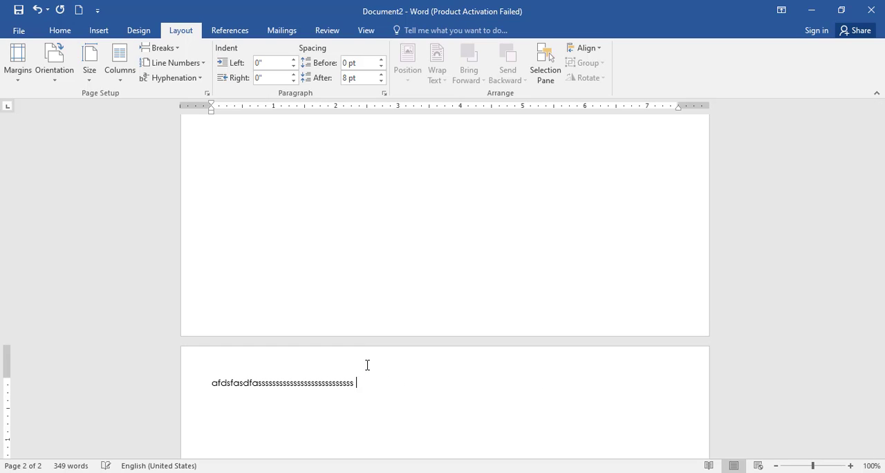
{"action": "key", "text": "BackSpace"}
{"action": "key", "text": "BackSpace"}
{"action": "key", "text": "BackSpace"}
{"action": "key", "text": "BackSpace"}
{"action": "key", "text": "BackSpace"}
{"action": "key", "text": "BackSpace"}
{"action": "key", "text": "BackSpace"}
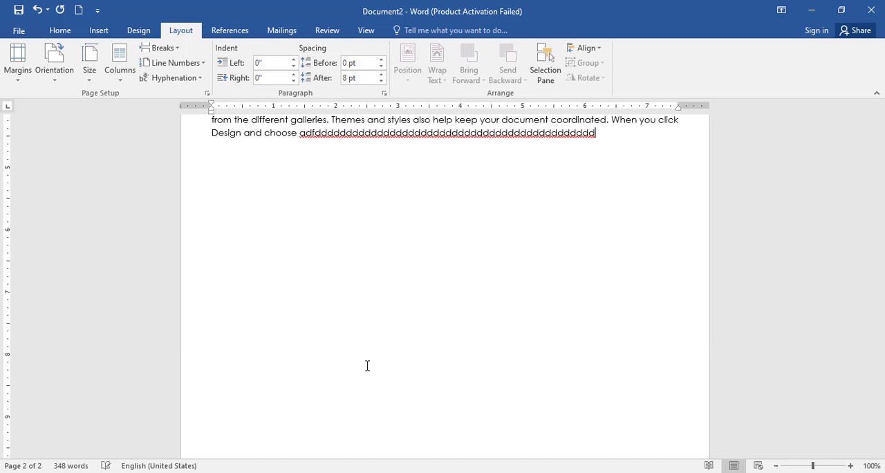
{"action": "scroll", "coordinate": [367, 365], "scroll_direction": "up", "scroll_amount": 5}
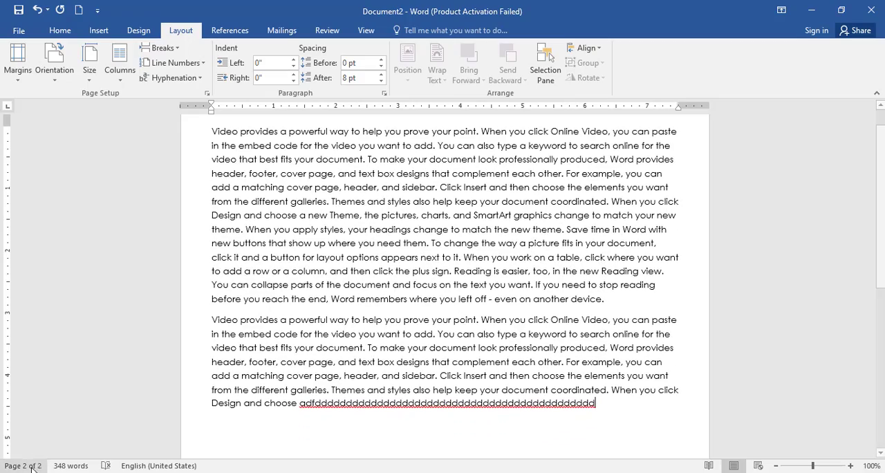
{"action": "scroll", "coordinate": [335, 308], "scroll_direction": "down", "scroll_amount": 5}
{"action": "scroll", "coordinate": [335, 308], "scroll_direction": "up", "scroll_amount": 5}
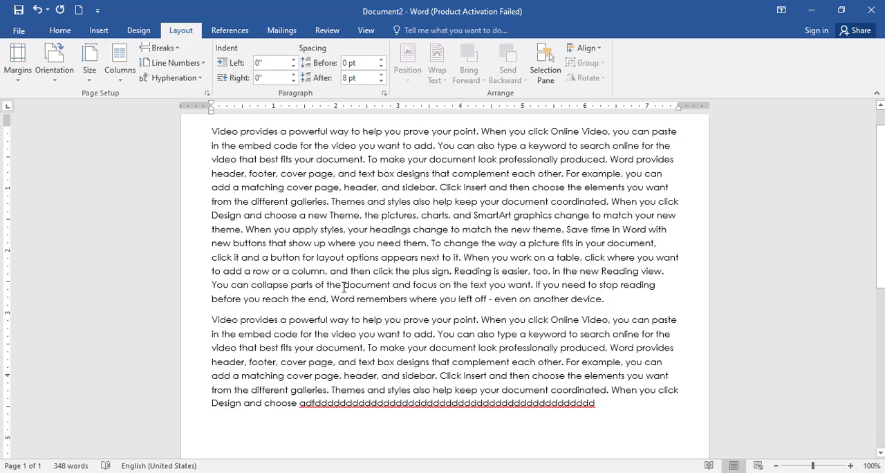
Step: Add the line "Afdadsfad" below the second paragraph and insert a page break after it
{"action": "scroll", "coordinate": [343, 302], "scroll_direction": "down", "scroll_amount": 3}
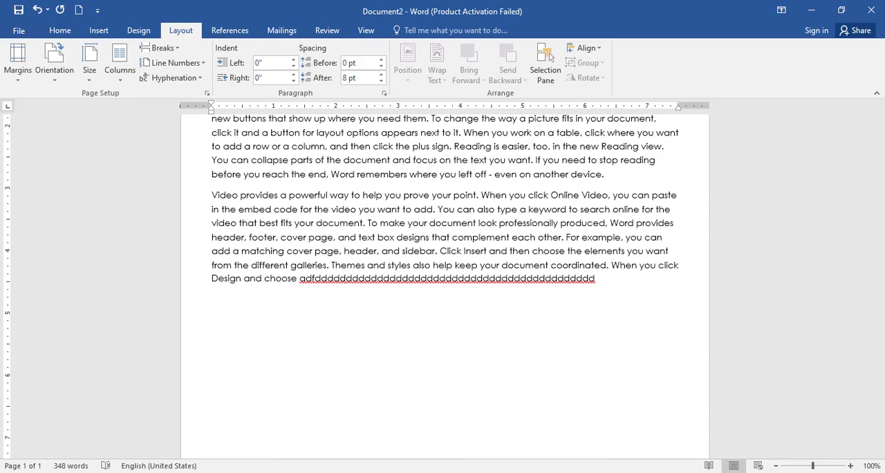
{"action": "type", "text": "afdadsfad"}
{"action": "key", "text": "Return"}
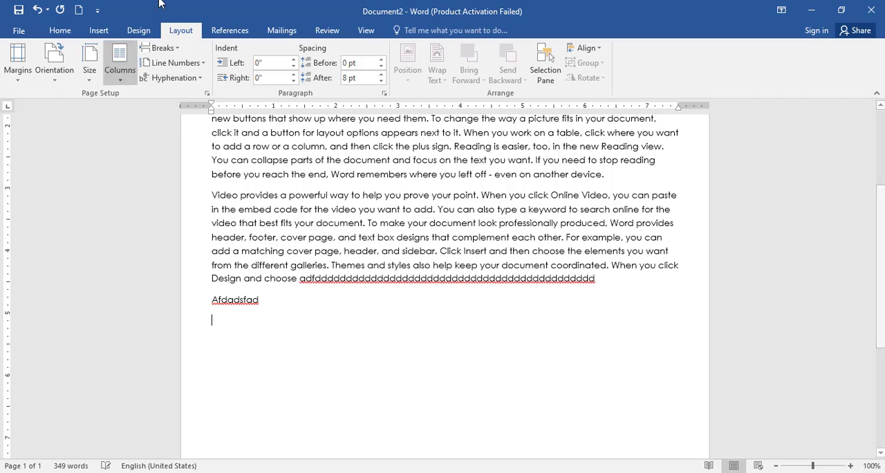
{"action": "key", "text": "ctrl+Return"}
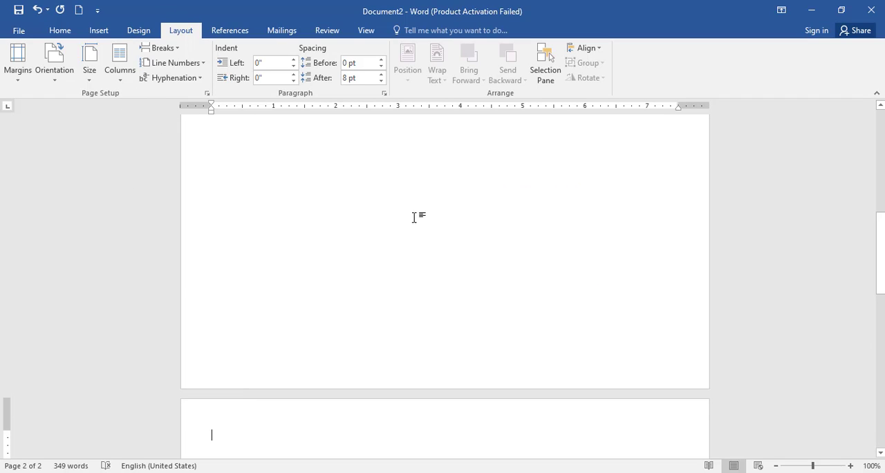
Step: Insert two more page breaks after the line "Afdadsfad"
{"action": "scroll", "coordinate": [378, 226], "scroll_direction": "up", "scroll_amount": 5}
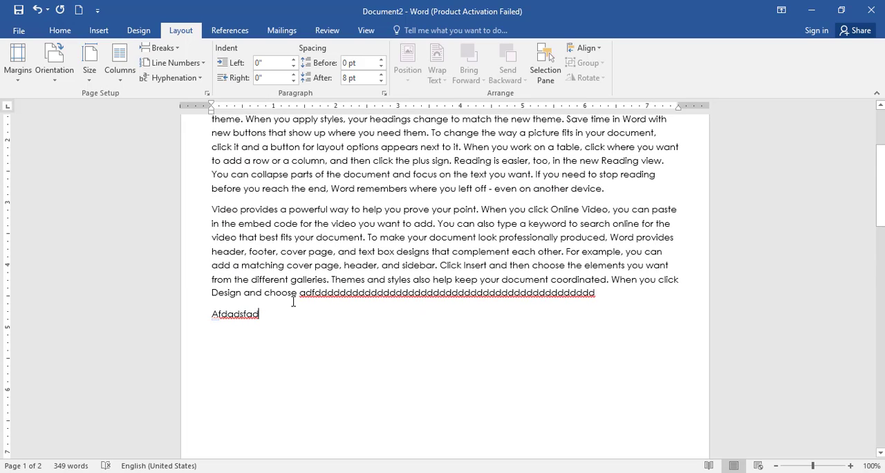
{"action": "left_click", "coordinate": [166, 48]}
{"action": "left_click", "coordinate": [223, 97]}
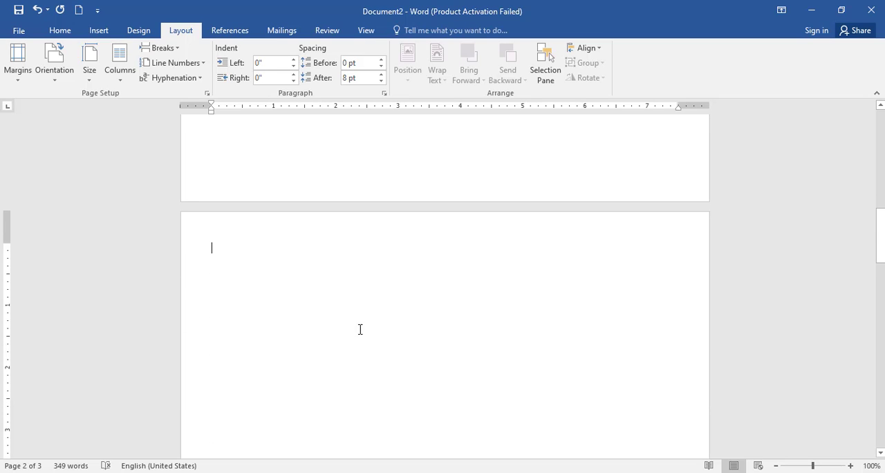
{"action": "scroll", "coordinate": [306, 278], "scroll_direction": "up", "scroll_amount": 6}
{"action": "scroll", "coordinate": [305, 280], "scroll_direction": "up", "scroll_amount": 3}
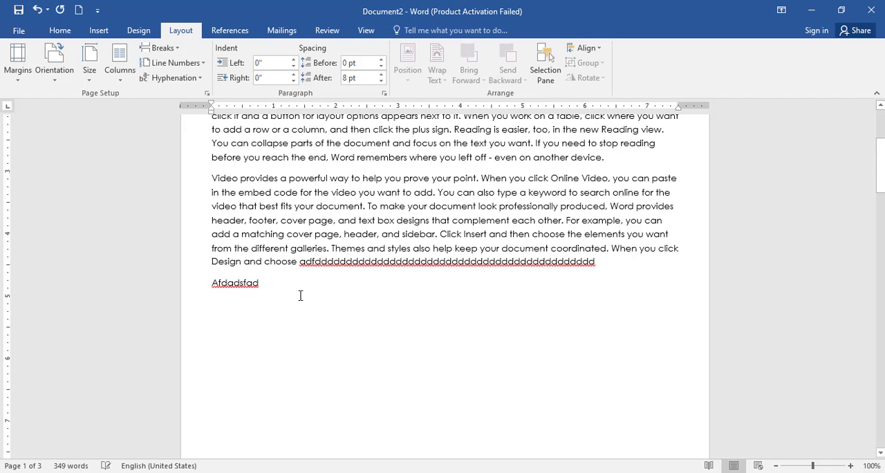
{"action": "key", "text": "ctrl+Return"}
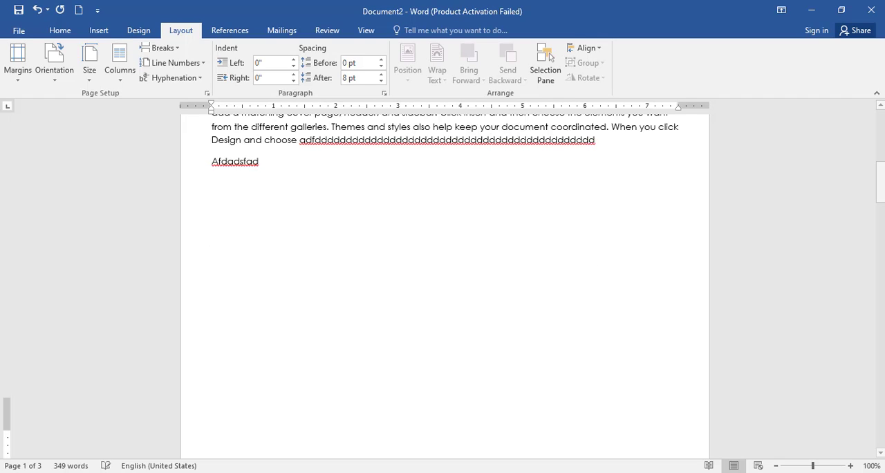
{"action": "scroll", "coordinate": [408, 374], "scroll_direction": "up", "scroll_amount": 3}
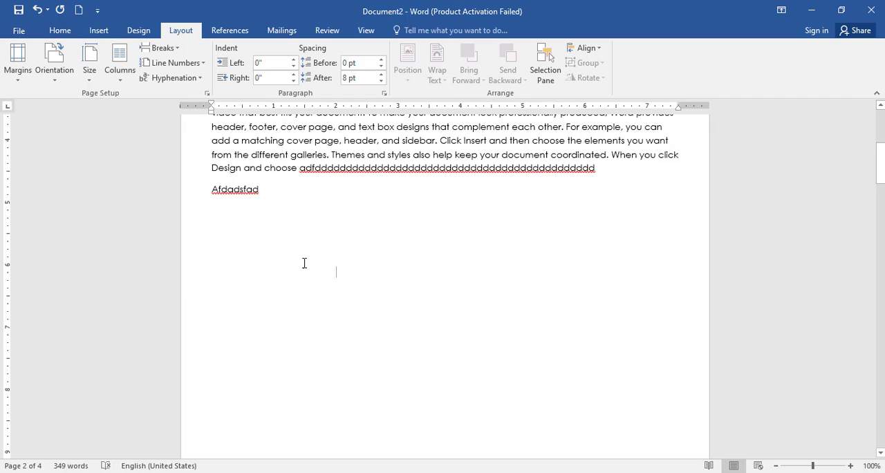
{"action": "left_click", "coordinate": [174, 53]}
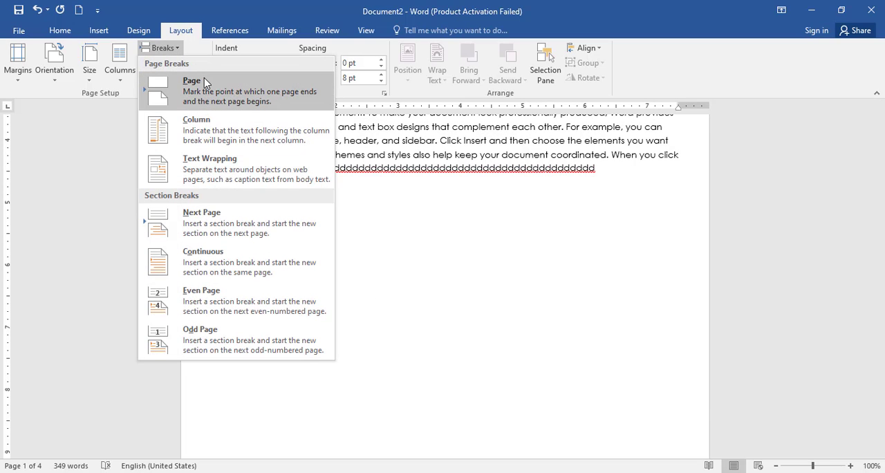
{"action": "left_click", "coordinate": [472, 335]}
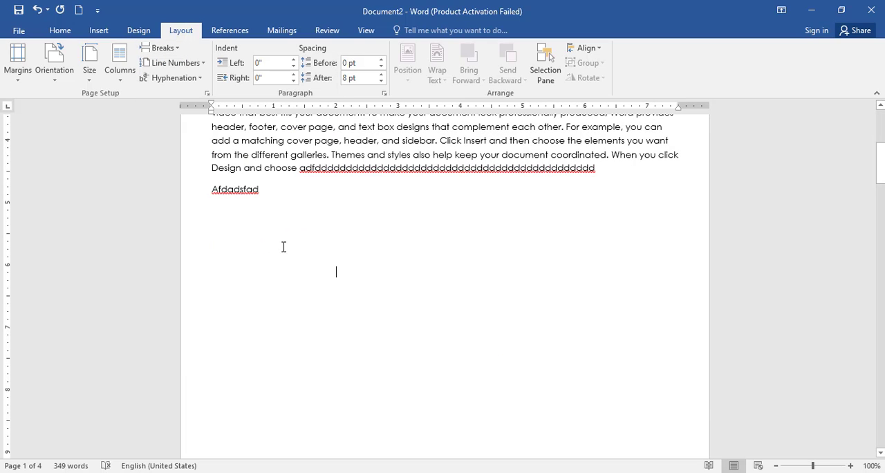
{"action": "scroll", "coordinate": [220, 162], "scroll_direction": "up", "scroll_amount": 6}
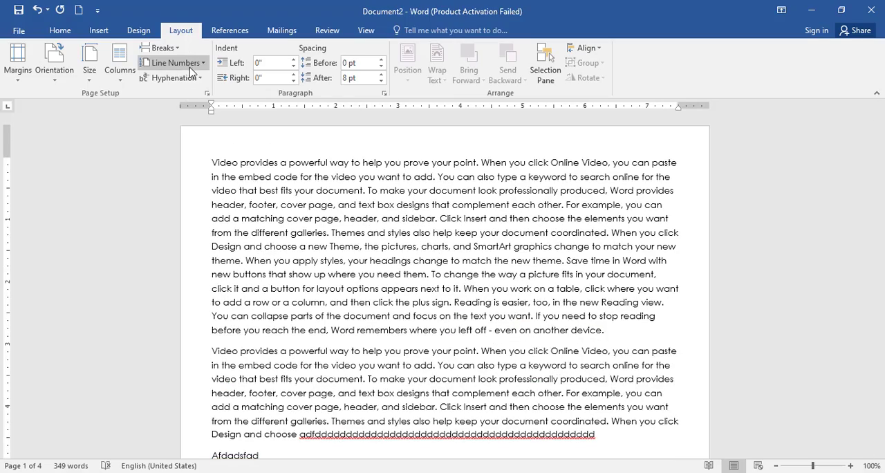
Step: Delete all of the sample text from the document
{"action": "left_click", "coordinate": [229, 30]}
{"action": "scroll", "coordinate": [285, 328], "scroll_direction": "down", "scroll_amount": 3}
{"action": "left_click_drag", "start_coordinate": [274, 333], "coordinate": [207, 138]}
{"action": "key", "text": "Delete"}
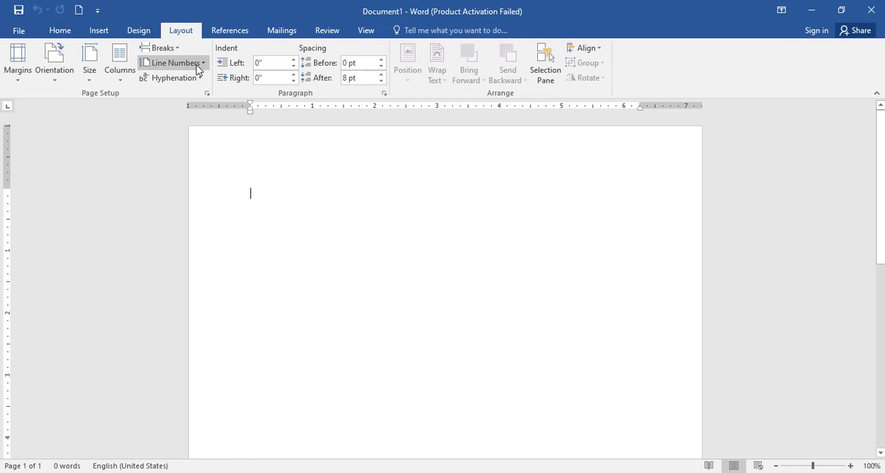
Step: Turn on continuous line numbering in the blank Document1 and enter the lines "Hi", "Subscribe" and "Learn"
{"action": "left_click", "coordinate": [197, 66]}
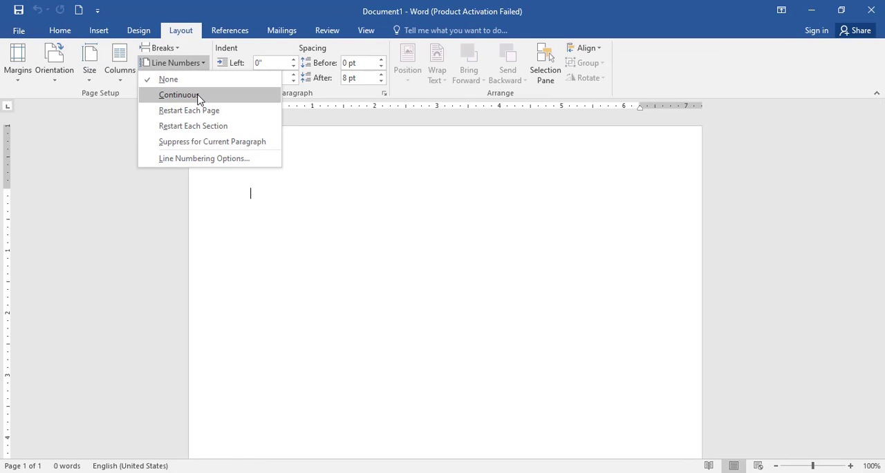
{"action": "left_click", "coordinate": [199, 96]}
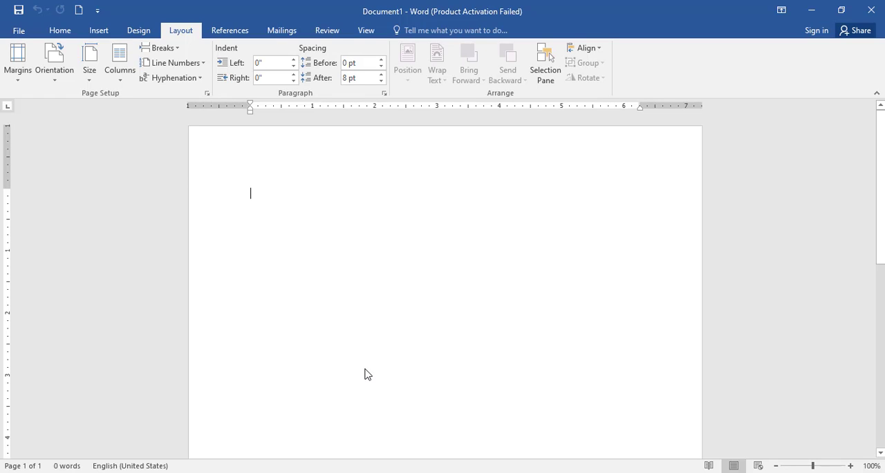
{"action": "type", "text": "hi"}
{"action": "key", "text": "Return"}
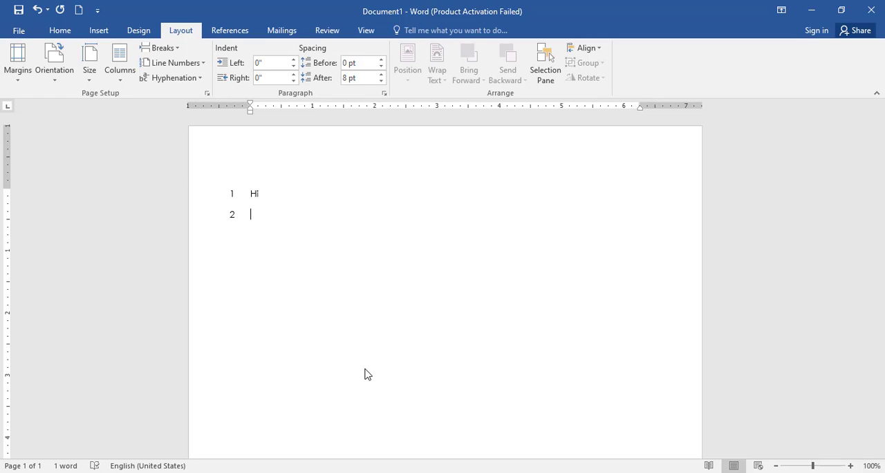
{"action": "type", "text": "subscribe"}
{"action": "key", "text": "Return"}
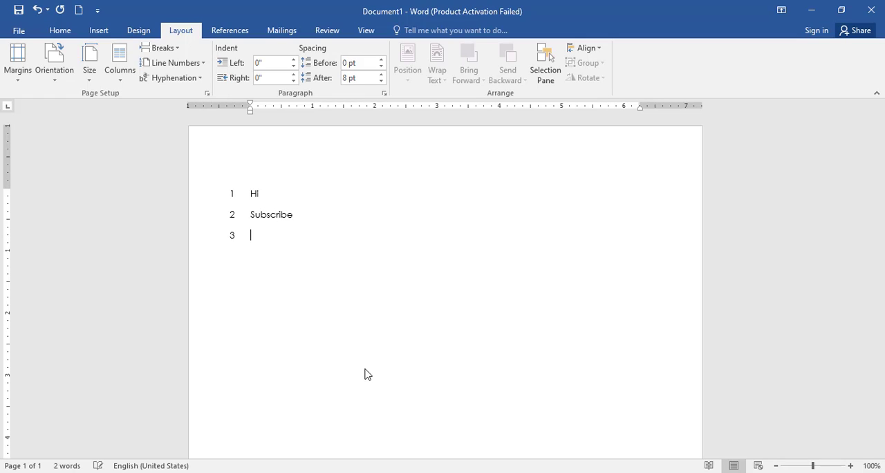
{"action": "type", "text": "lae"}
{"action": "key", "text": "BackSpace"}
{"action": "key", "text": "BackSpace"}
{"action": "key", "text": "BackSpace"}
{"action": "key", "text": "BackSpace"}
{"action": "type", "text": "lear"}
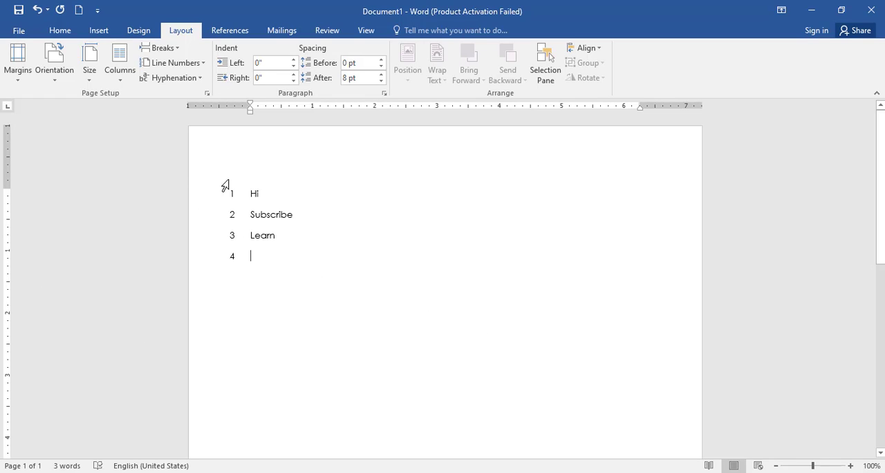
Step: Turn off line numbering and delete the lines "Hi", "Subscribe" and "Learn"
{"action": "left_click", "coordinate": [190, 64]}
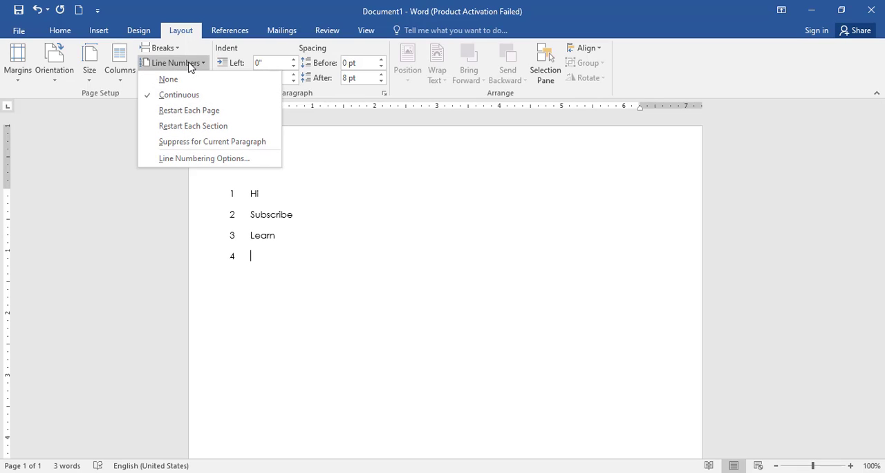
{"action": "left_click", "coordinate": [194, 81]}
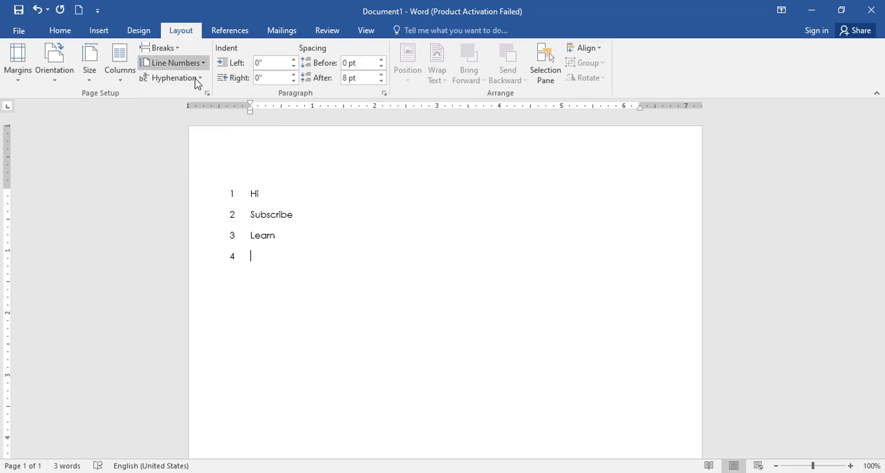
{"action": "key", "text": "BackSpace"}
{"action": "left_click_drag", "start_coordinate": [225, 187], "coordinate": [242, 235]}
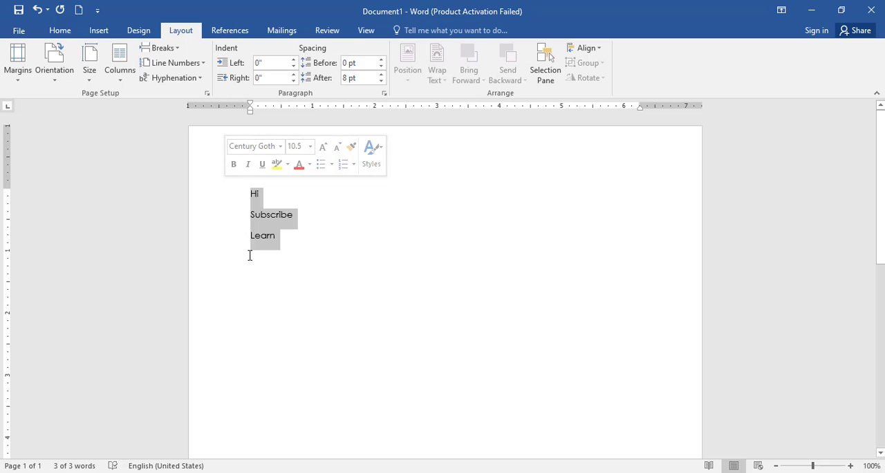
{"action": "key", "text": "Delete"}
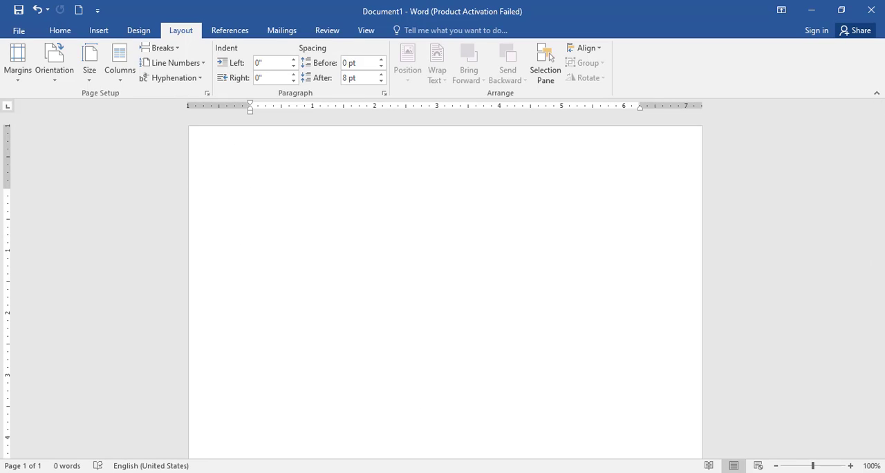
Step: Enter "ads" with a run of f filling almost the whole line, followed by the word "international"
{"action": "type", "text": "adsff"}
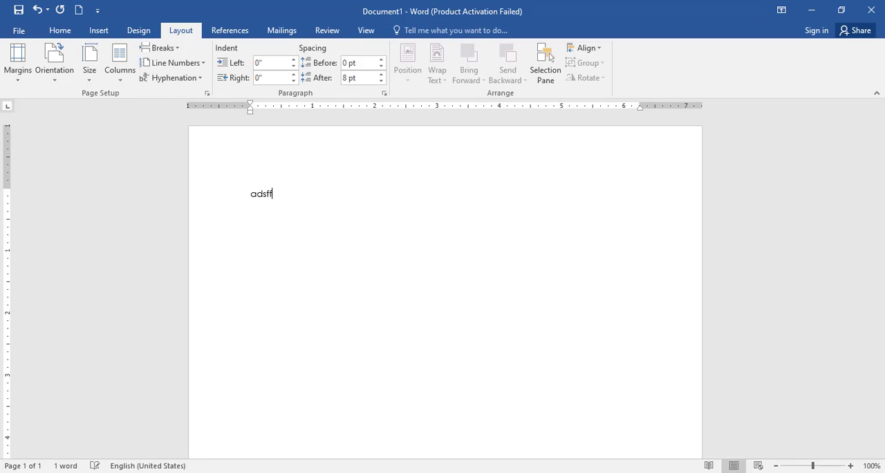
{"action": "type", "text": "fffffffffffffffffffffffffffffffffffffffffffff"}
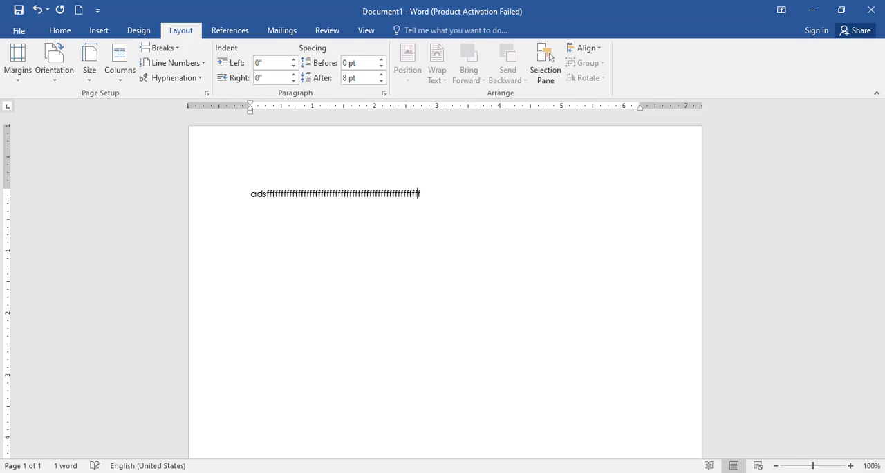
{"action": "type", "text": "ffffffffffffffffffffffffffffffffffffffffffffffffffffffffffffffffffffffffffffffffffffffffffffffffffffffffffffffffffffffffffffffffffffffffffffffffffff"}
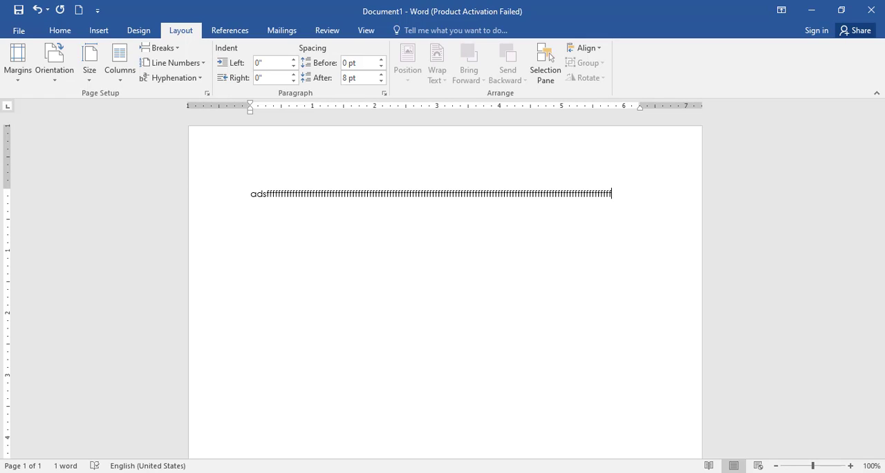
{"action": "type", "text": "inte"}
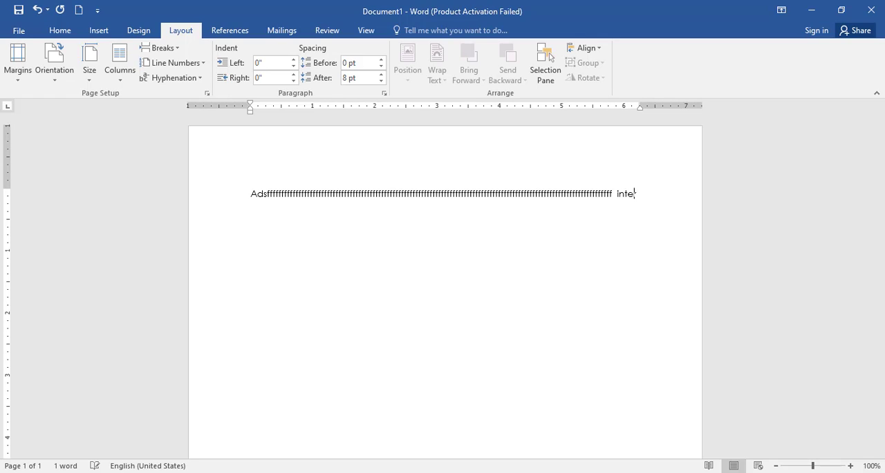
{"action": "type", "text": "rna"}
{"action": "key", "text": "BackSpace"}
{"action": "key", "text": "BackSpace"}
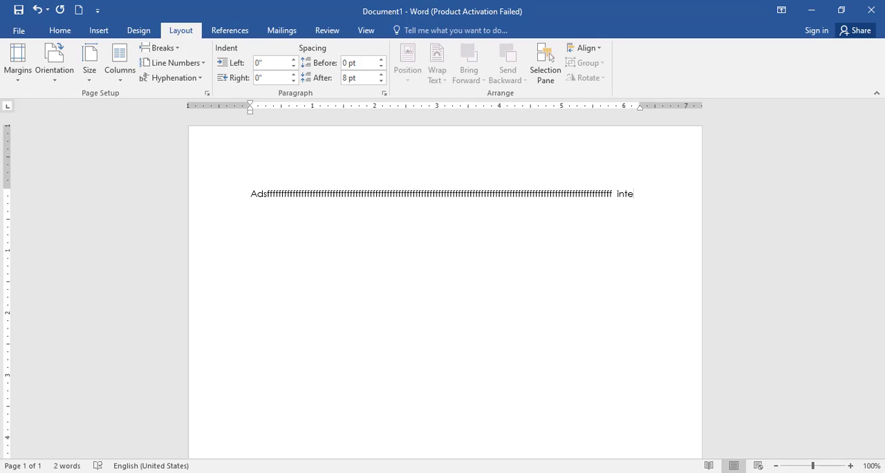
{"action": "type", "text": "rnational"}
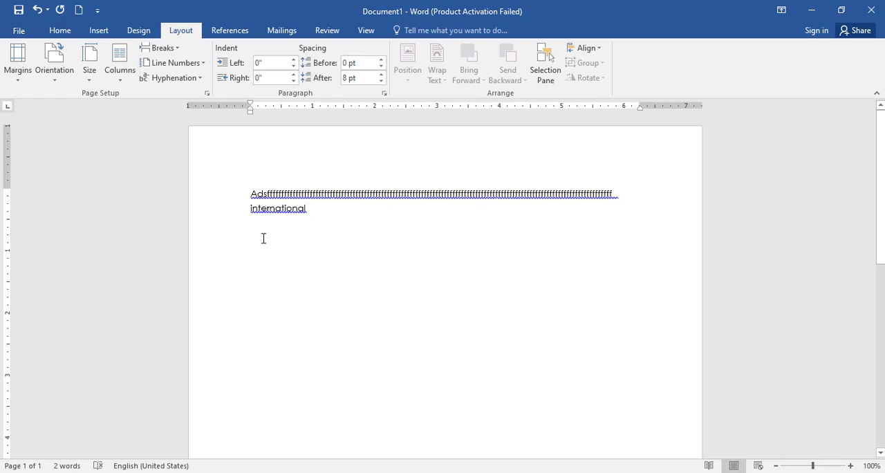
Step: Set the document's hyphenation to Automatic
{"action": "left_click", "coordinate": [192, 81]}
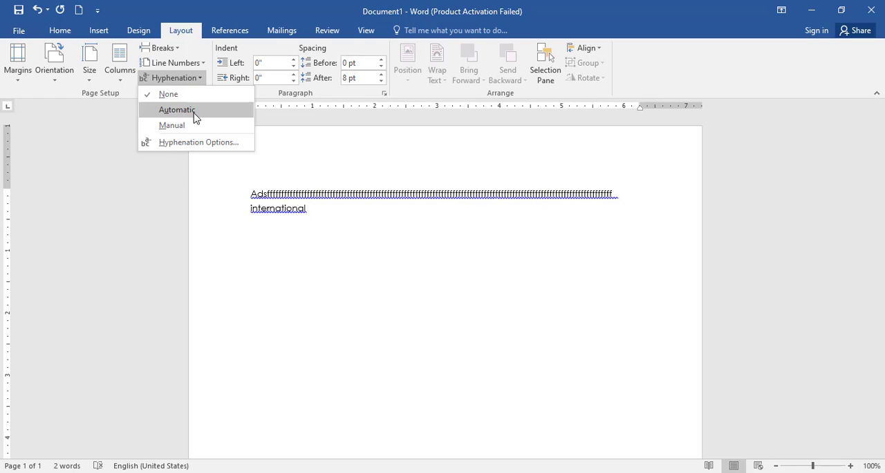
{"action": "left_click", "coordinate": [193, 112]}
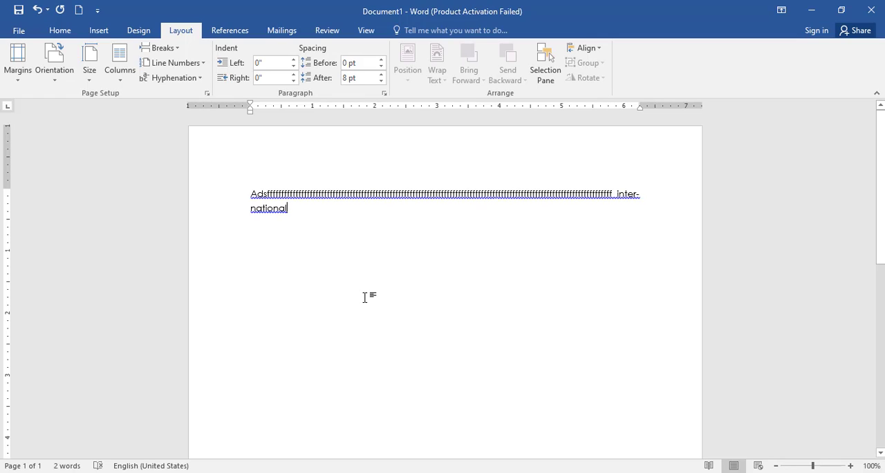
{"action": "key", "text": "Return"}
Step: Create a new blank document and enter "hi", "hello", "learn", "computer", "courses", "here" and "online" on separate lines
{"action": "key", "text": "ctrl+n"}
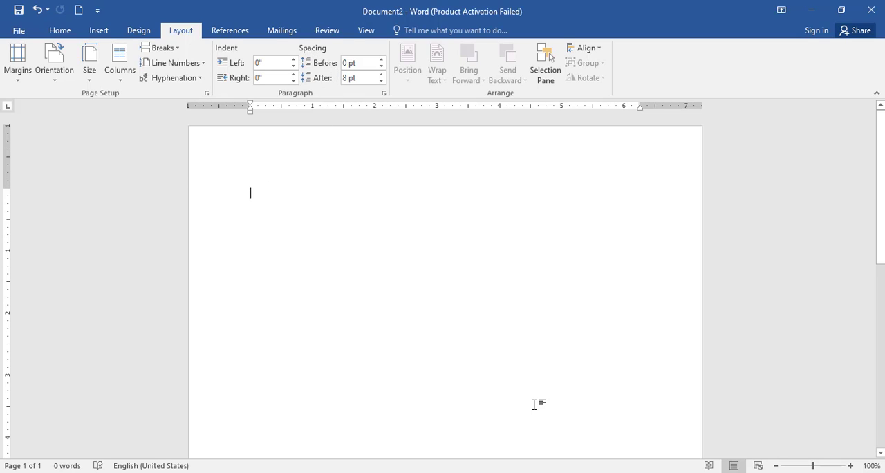
{"action": "type", "text": "hi"}
{"action": "key", "text": "Return"}
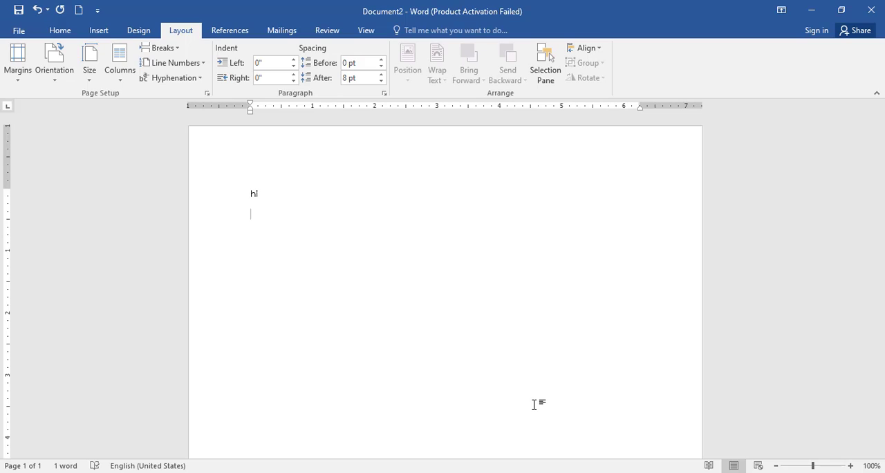
{"action": "type", "text": "he"}
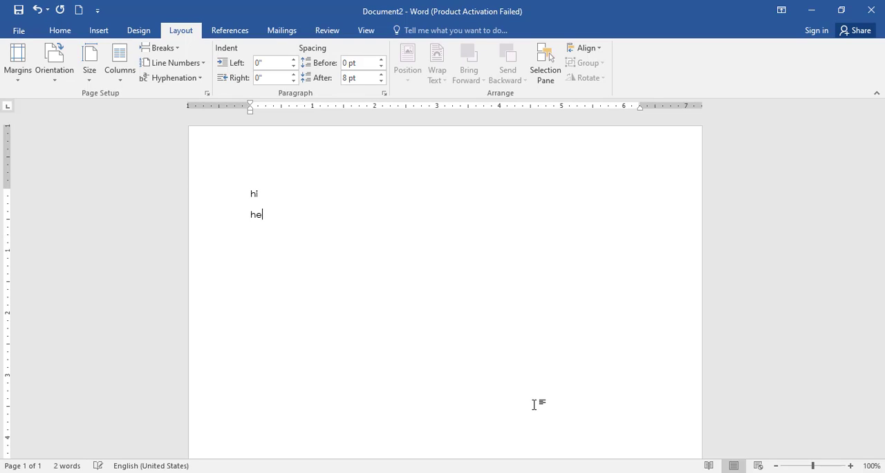
{"action": "type", "text": "klearn"}
{"action": "key", "text": "Return"}
{"action": "type", "text": "computer"}
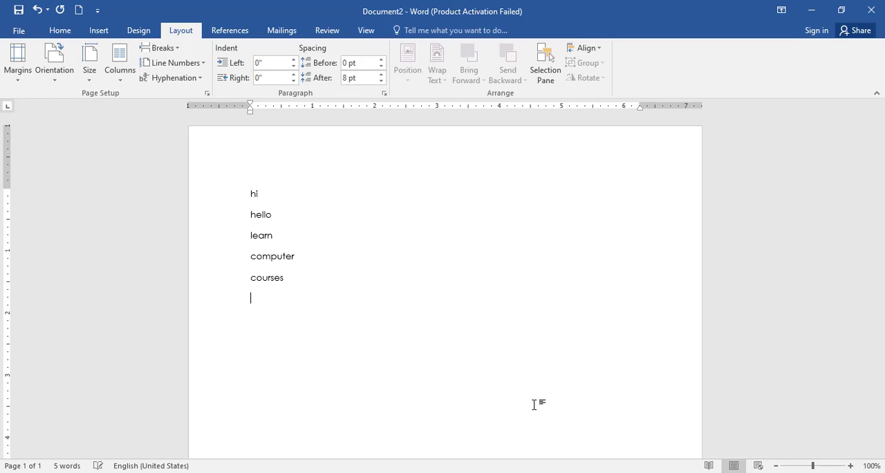
{"action": "type", "text": "here"}
Step: Set the spacing before the "computer" paragraph to 18 pt, trying 36 pt and 6 pt first
{"action": "left_click", "coordinate": [294, 256]}
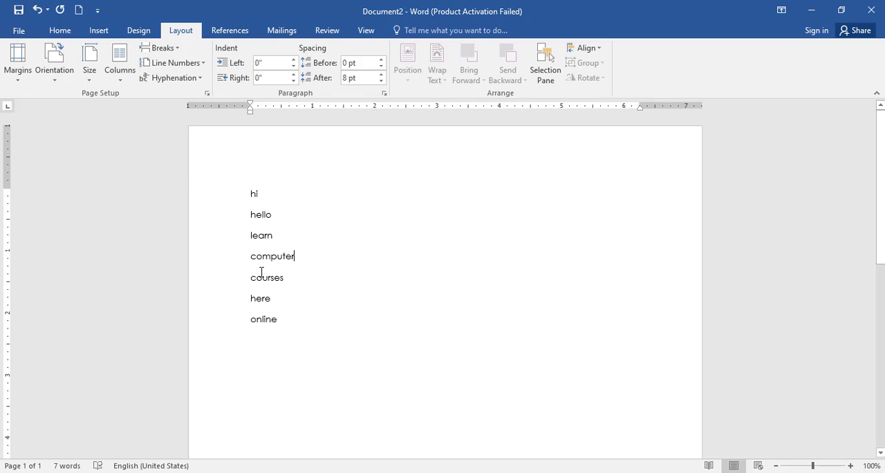
{"action": "left_click", "coordinate": [383, 61]}
{"action": "left_click", "coordinate": [383, 61]}
{"action": "left_click", "coordinate": [383, 61]}
{"action": "left_click", "coordinate": [383, 61]}
{"action": "left_click", "coordinate": [383, 61]}
{"action": "left_click", "coordinate": [383, 61]}
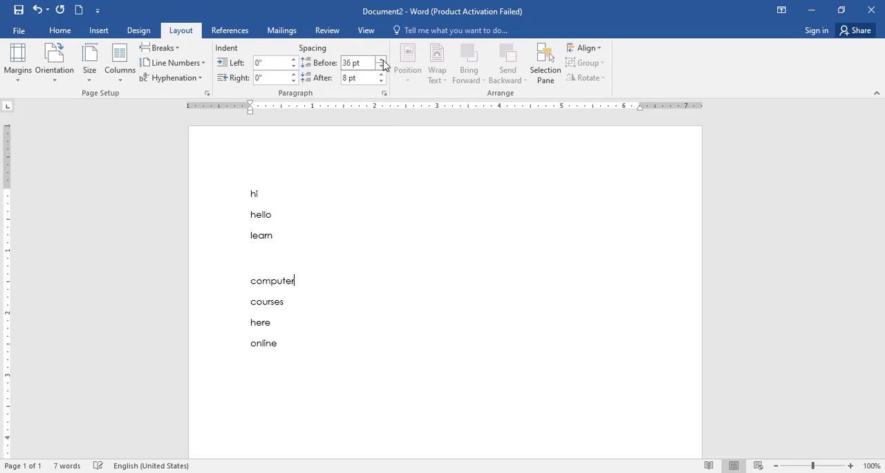
{"action": "left_click", "coordinate": [381, 70]}
{"action": "left_click", "coordinate": [381, 71]}
{"action": "left_click", "coordinate": [382, 70]}
{"action": "left_click", "coordinate": [382, 71]}
{"action": "left_click", "coordinate": [382, 70]}
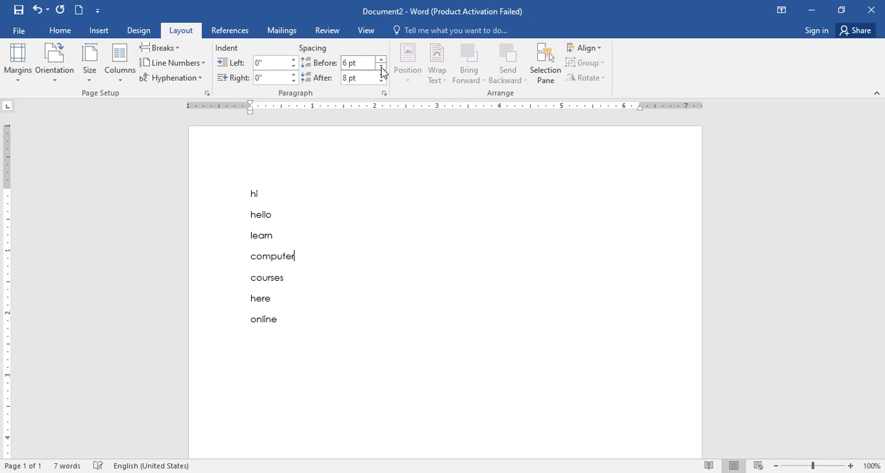
{"action": "left_click", "coordinate": [383, 61]}
{"action": "left_click", "coordinate": [383, 61]}
{"action": "left_click", "coordinate": [383, 61]}
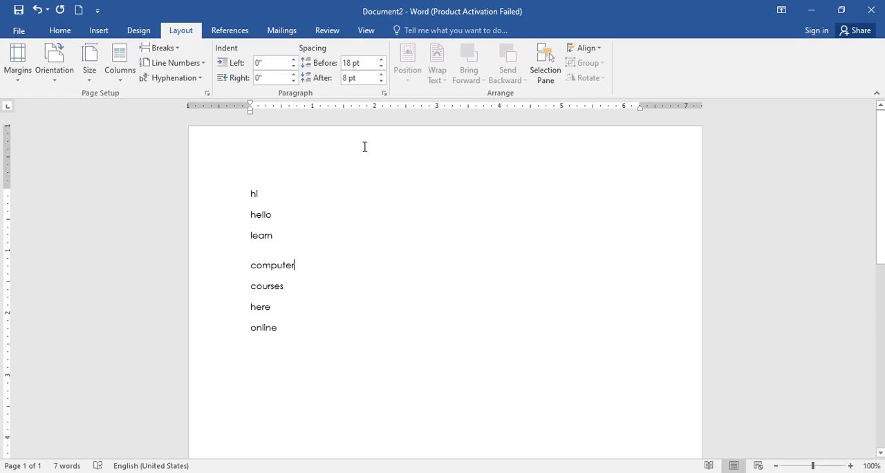
Step: Raise the spacing after the "computer" paragraph to 48 pt and reduce it again
{"action": "left_click_drag", "start_coordinate": [382, 74], "coordinate": [381, 74]}
{"action": "left_click", "coordinate": [381, 81]}
{"action": "left_click", "coordinate": [381, 81]}
{"action": "left_click", "coordinate": [381, 81]}
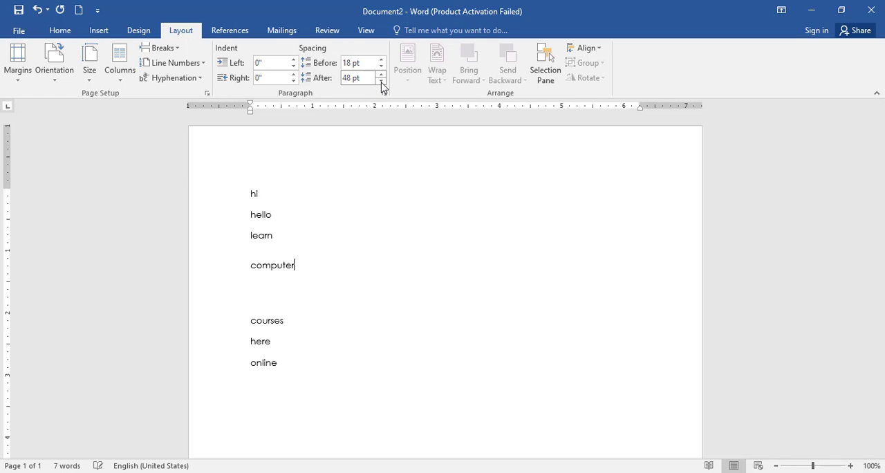
{"action": "left_click", "coordinate": [381, 80]}
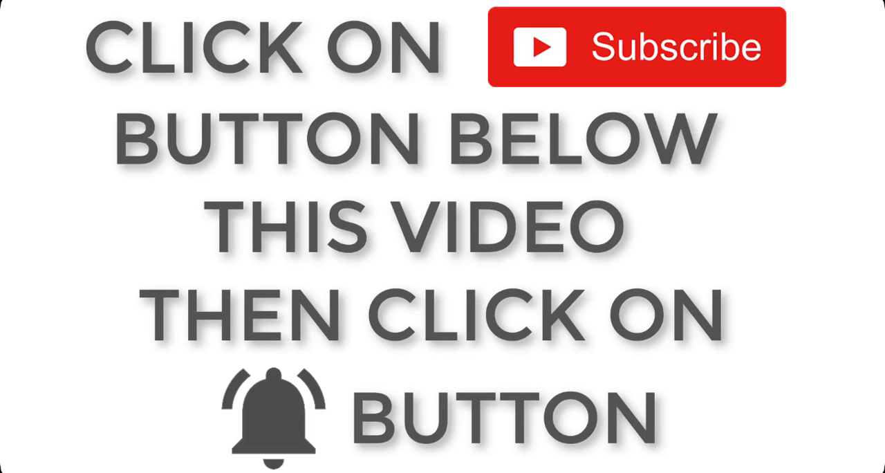